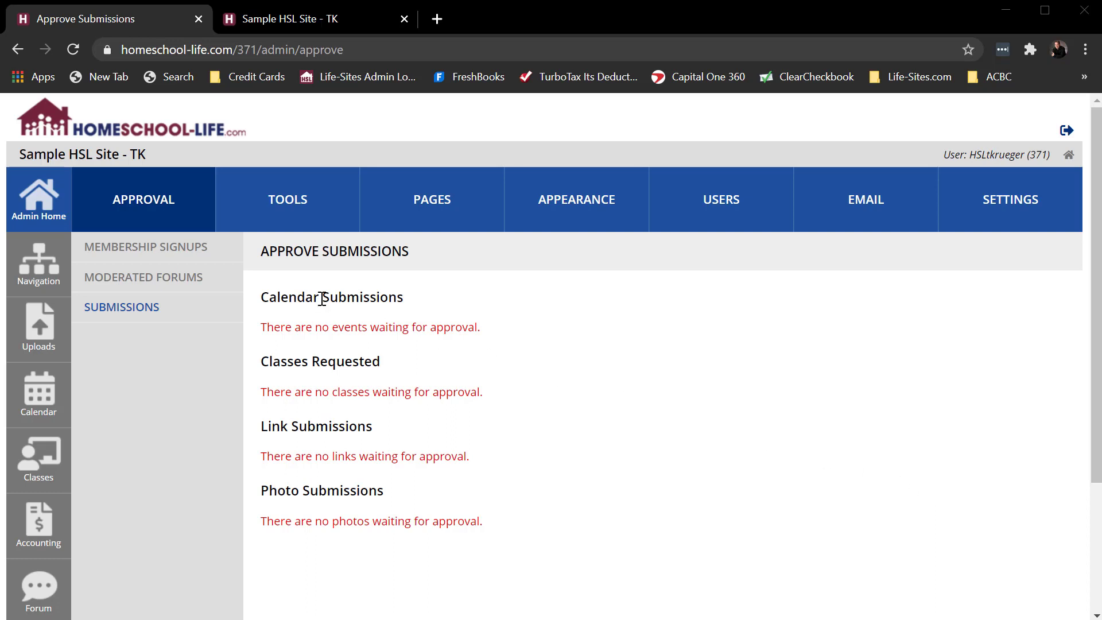
Open the calendar settings' Security tab to confirm families may submit events.
left_click(41, 395)
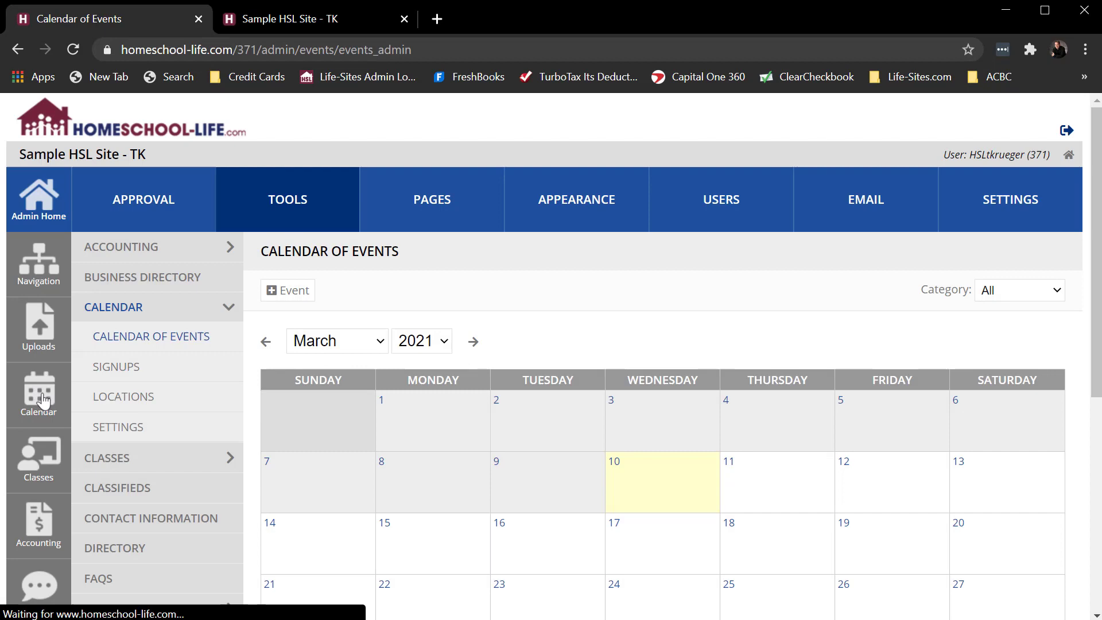
left_click(96, 428)
scroll(821, 428, "down", 2)
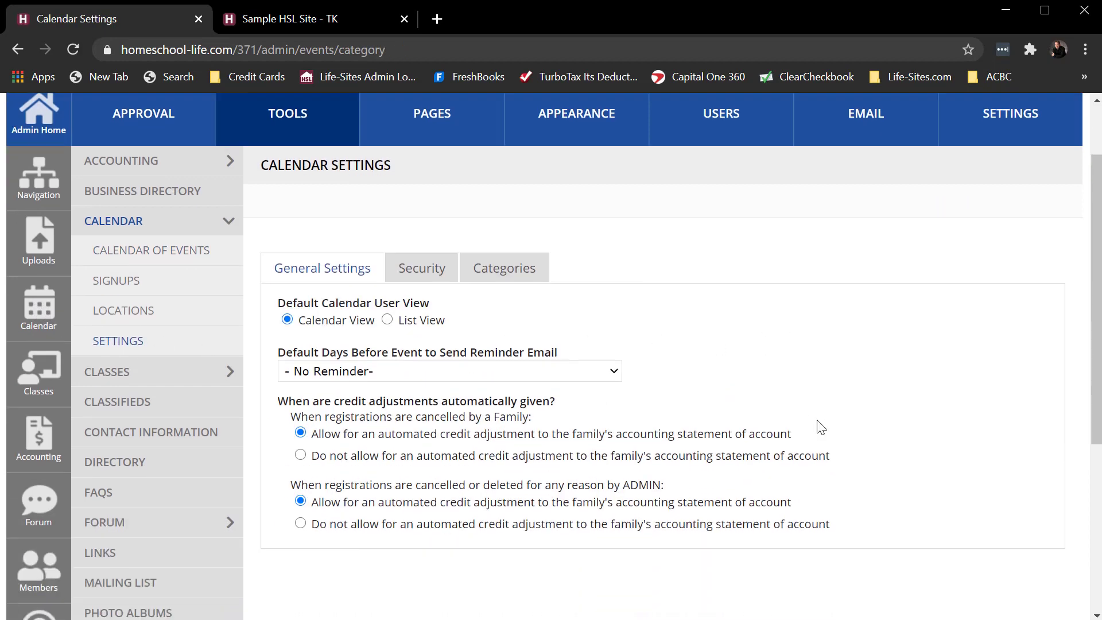
scroll(820, 428, "down", 3)
scroll(821, 428, "up", 3)
left_click(422, 268)
scroll(742, 363, "down", 1)
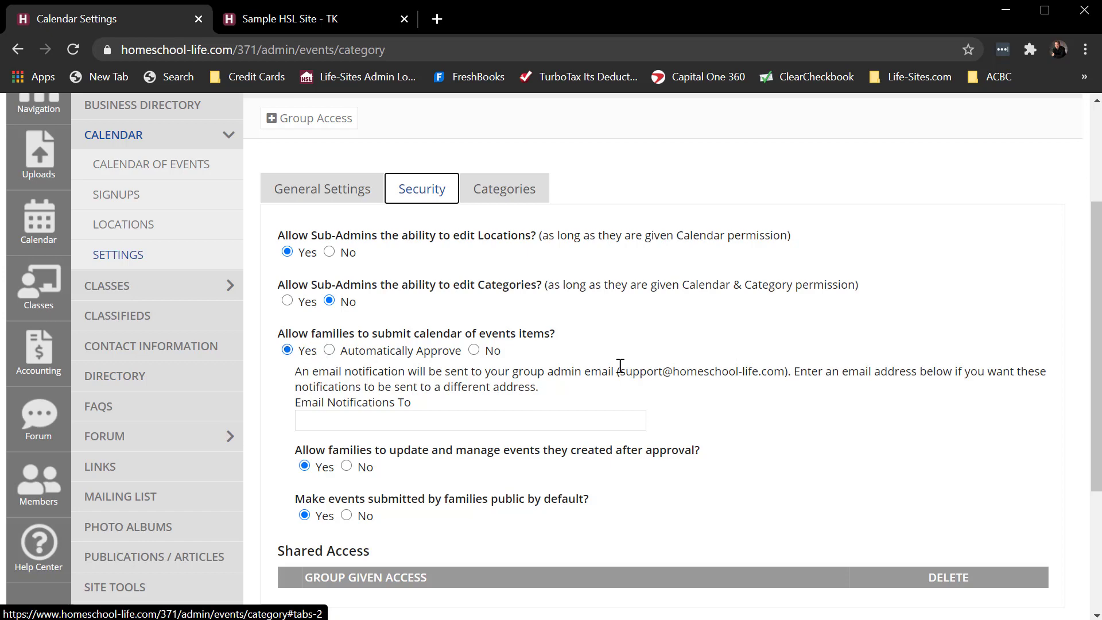
Type a partial notification email, then clear it so the field stays empty, and go to Classes.
left_click_drag(621, 367, 786, 371)
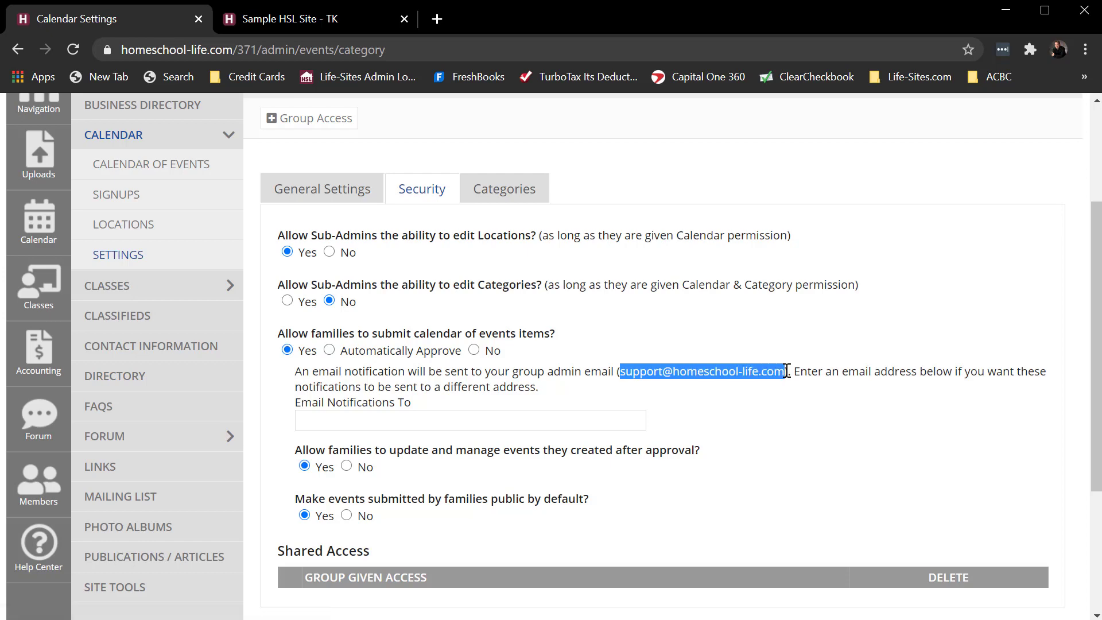
left_click(523, 420)
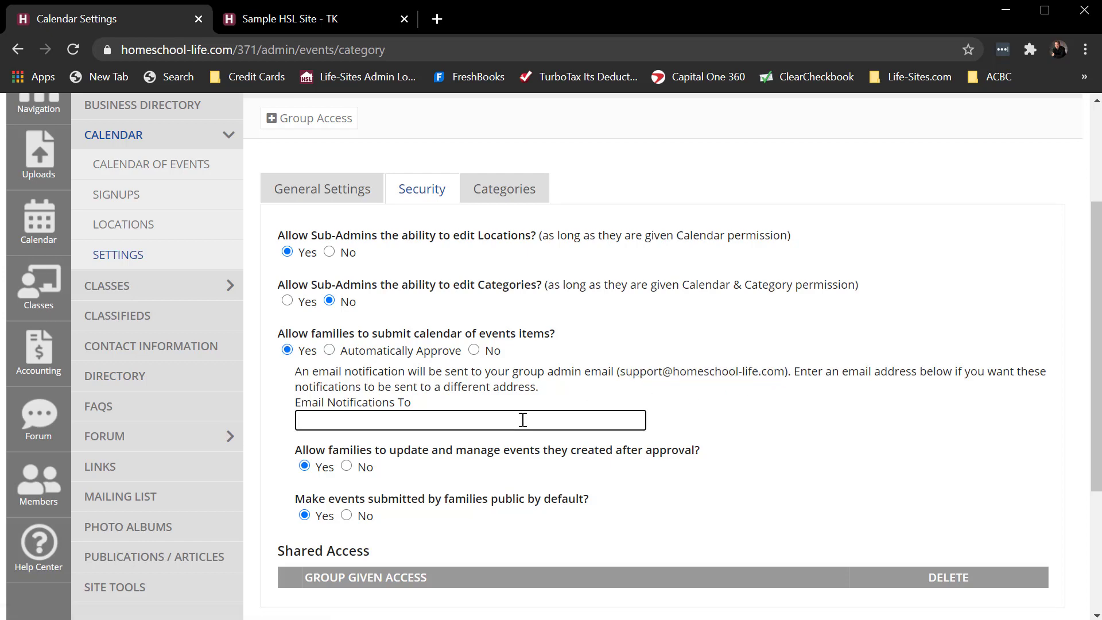
type("tom@")
left_click_drag(523, 420, 240, 429)
key("BackSpace")
left_click(46, 287)
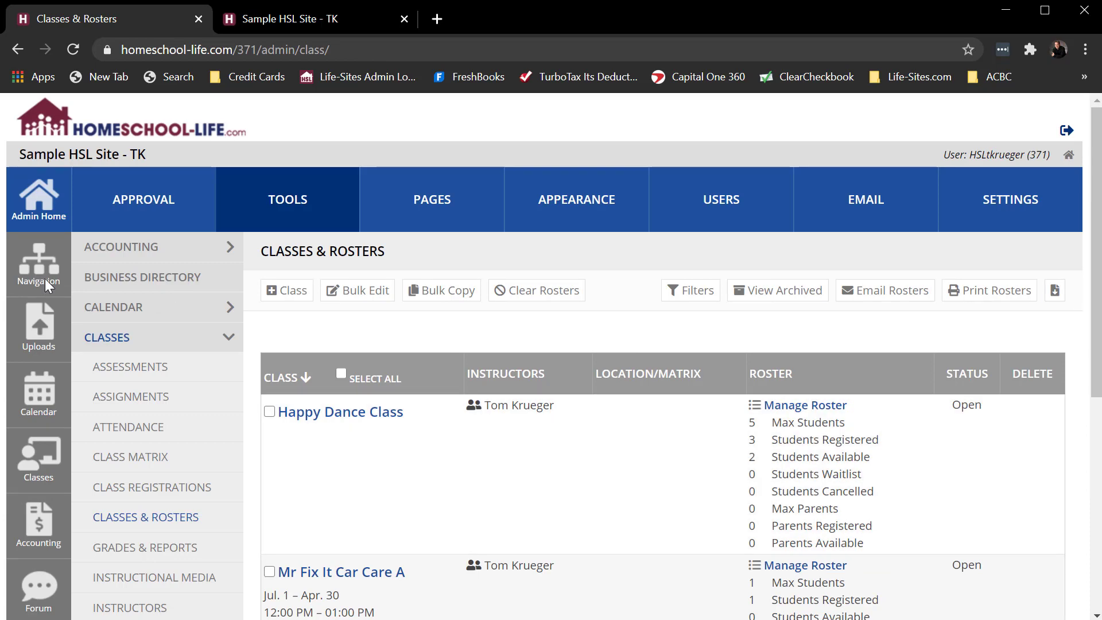
Review the class settings that allow families to request new classes, then go to the Tools configuration page.
scroll(86, 436, "down", 1)
left_click(121, 557)
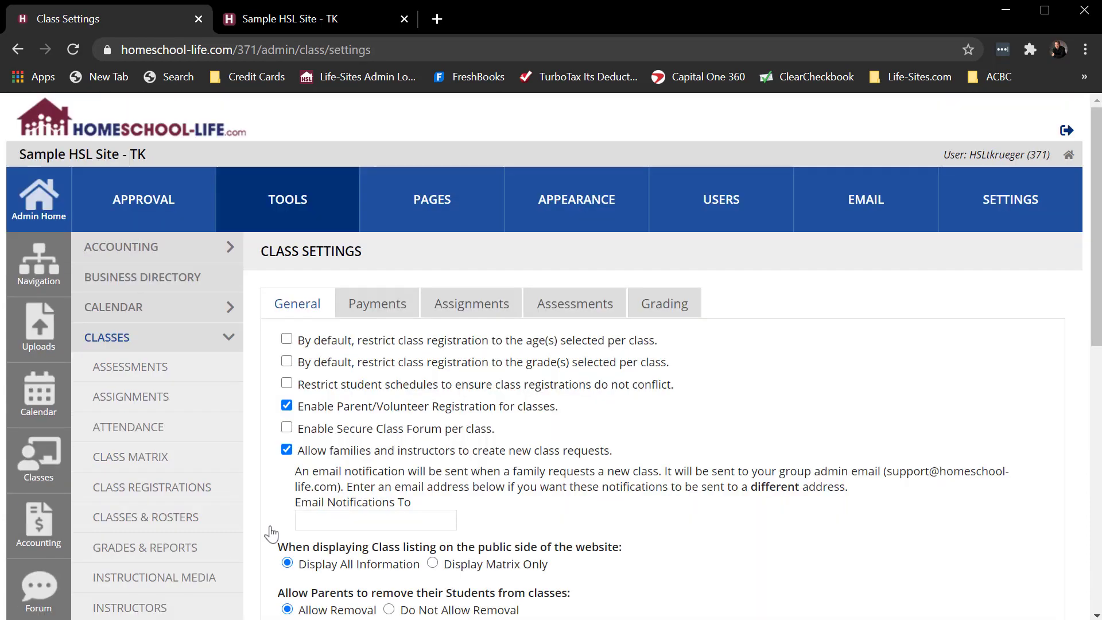
scroll(790, 425, "down", 3)
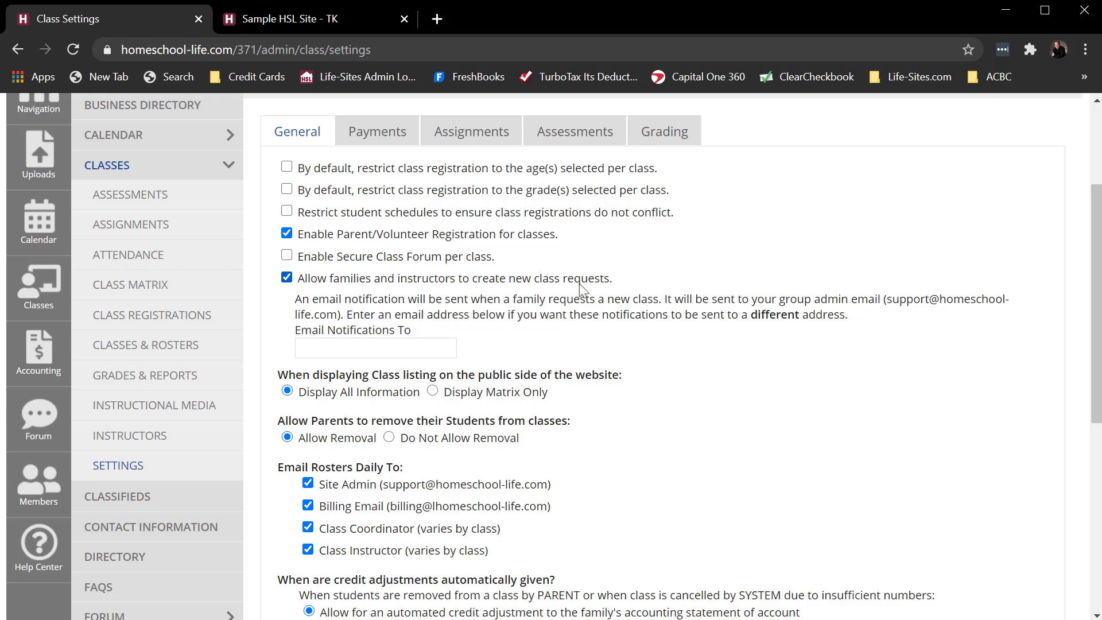
left_click_drag(888, 300, 1002, 301)
left_click(393, 344)
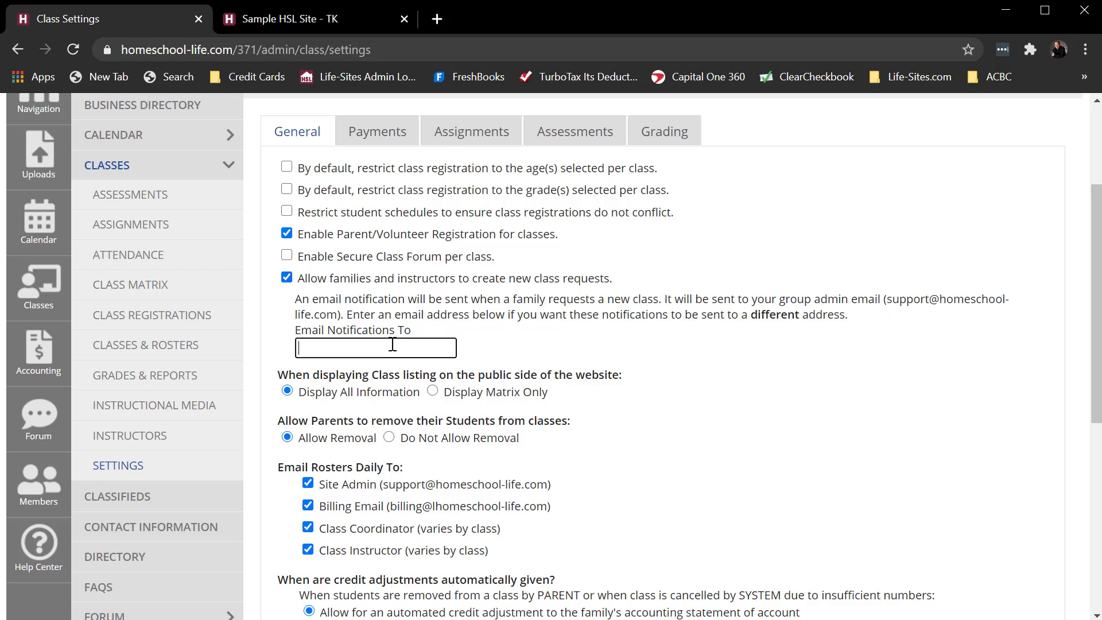
scroll(505, 345, "up", 3)
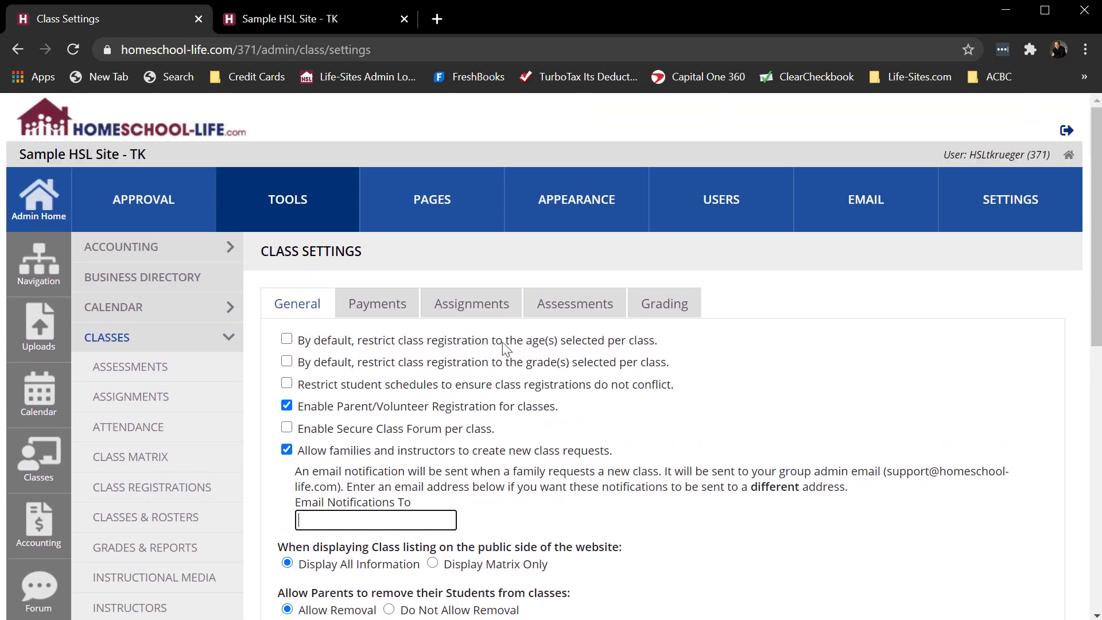
left_click(289, 202)
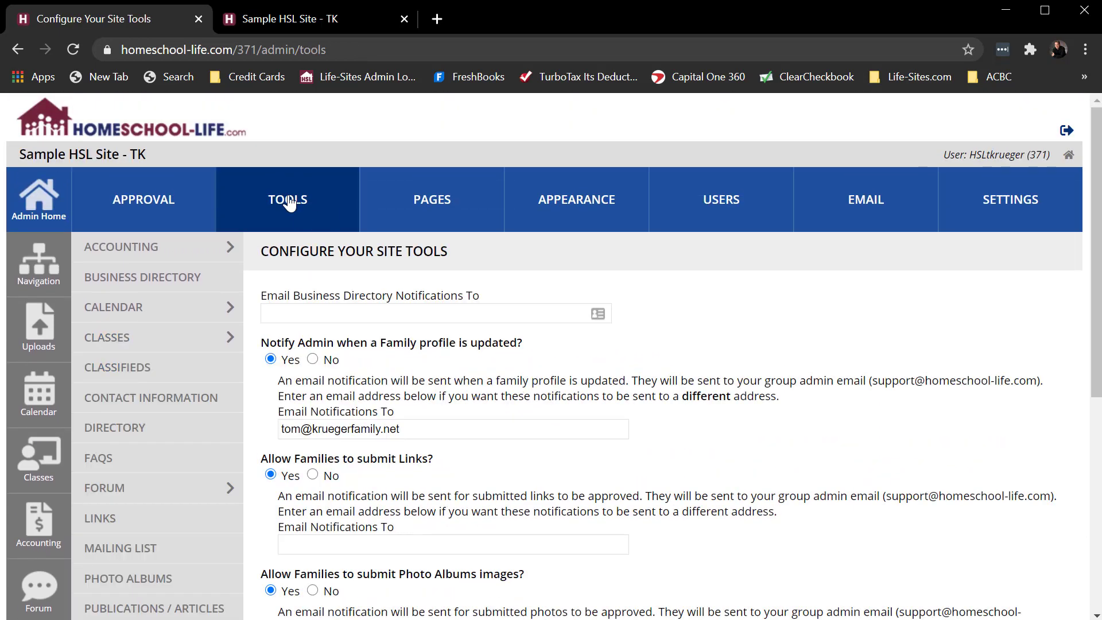
scroll(108, 386, "down", 5)
left_click(146, 389)
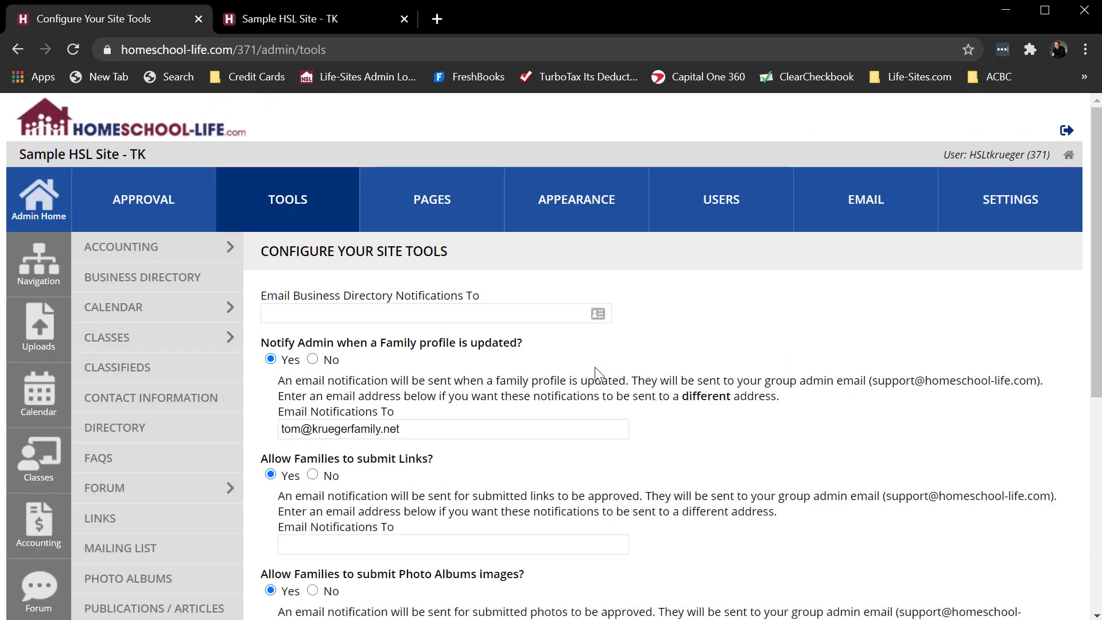
scroll(595, 367, "down", 3)
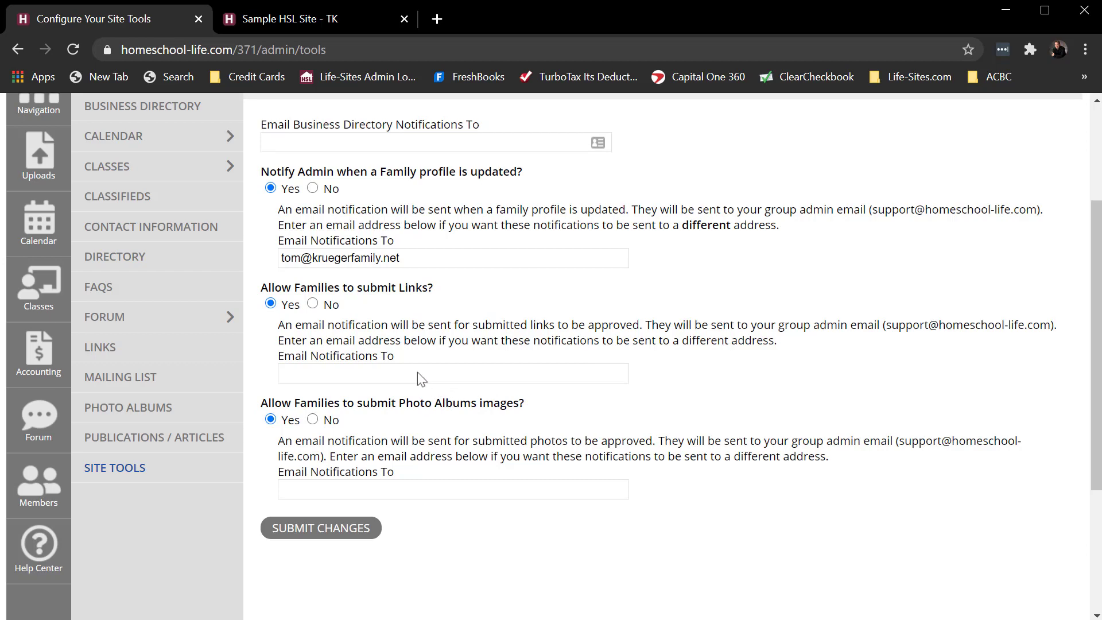
scroll(418, 372, "up", 2)
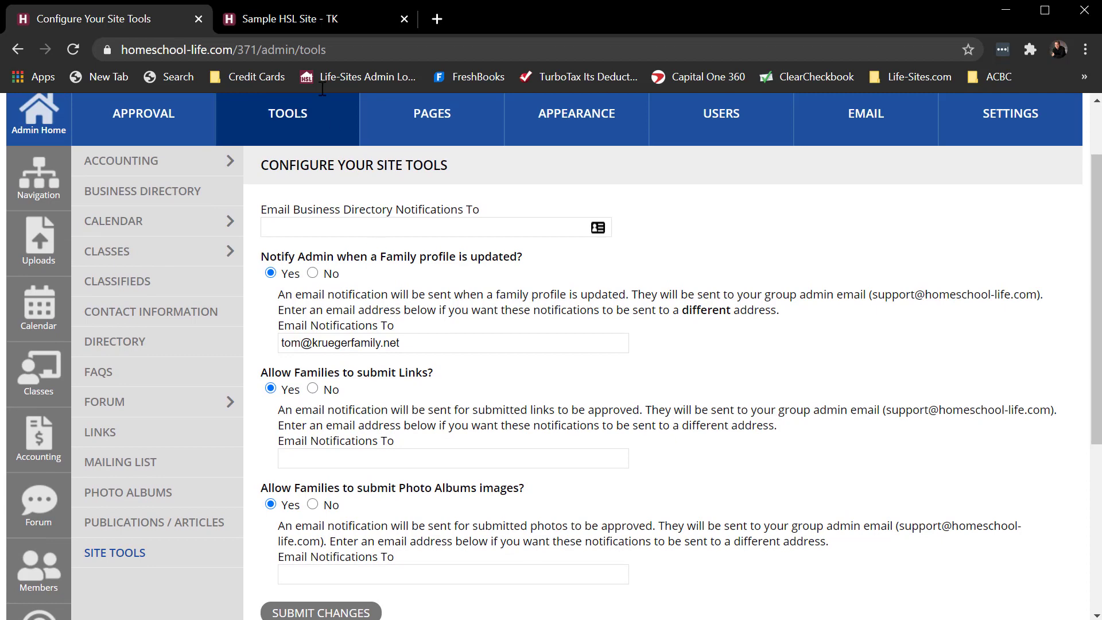
On the 'Sample HSL Site - TK' tab, start a new event from the Calendar box's Submit New.
left_click(297, 20)
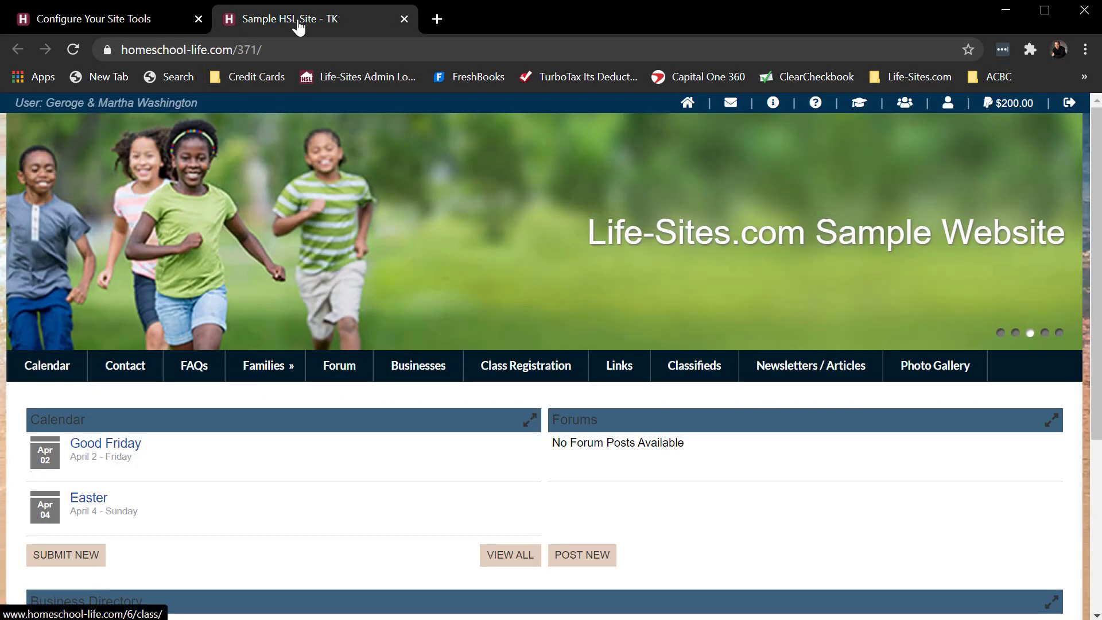
scroll(298, 19, "down", 2)
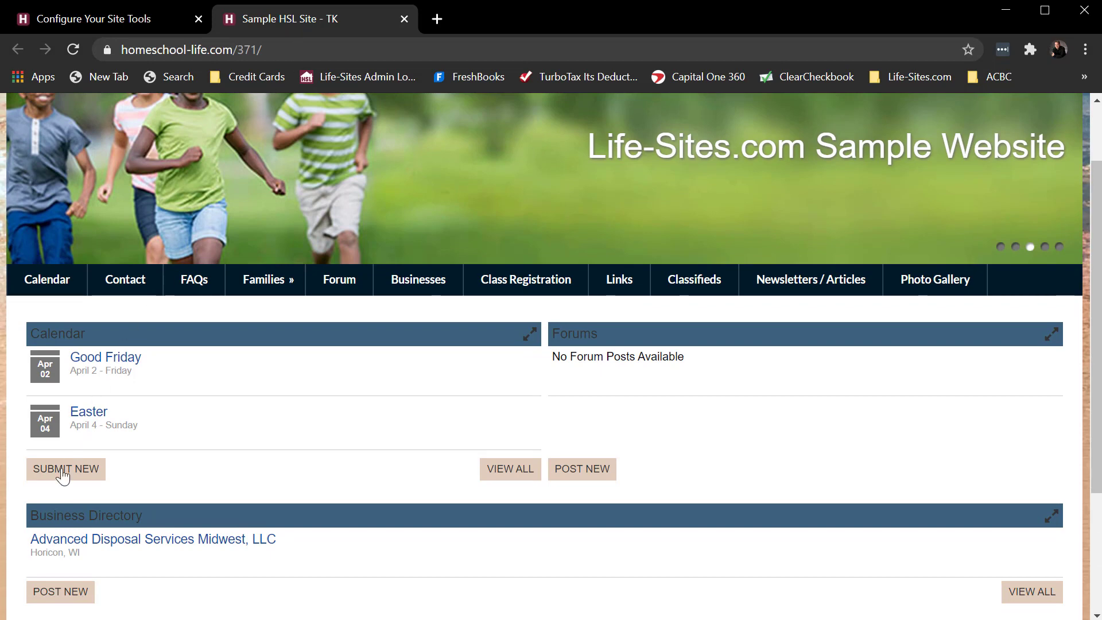
left_click(63, 471)
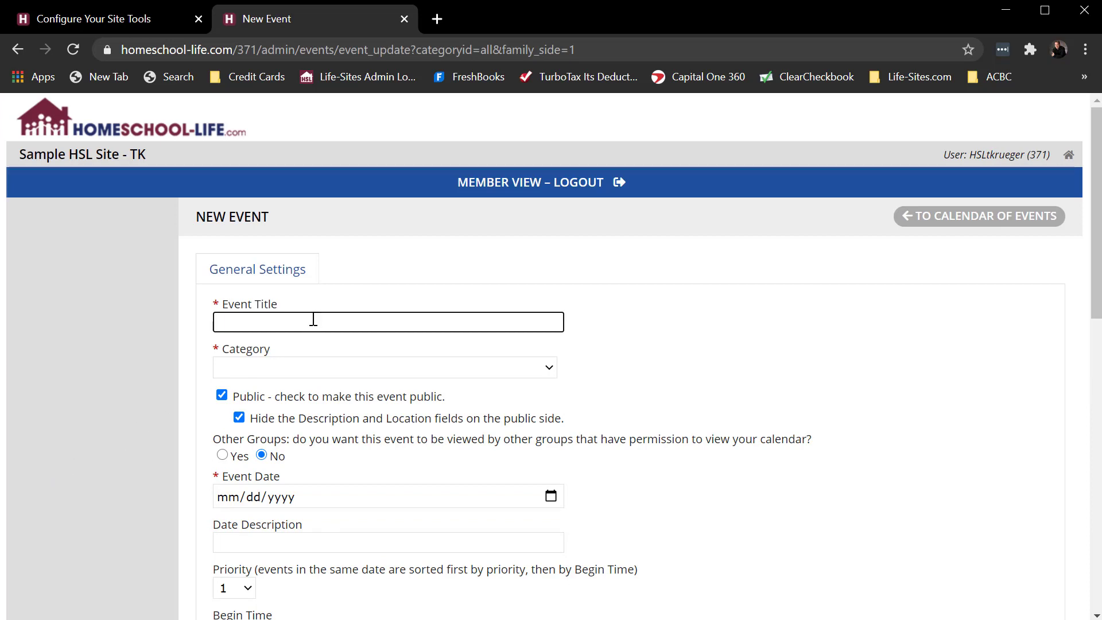
Title the event '4th Of July Picnic', correcting the spelling, and set its category to General.
type("4")
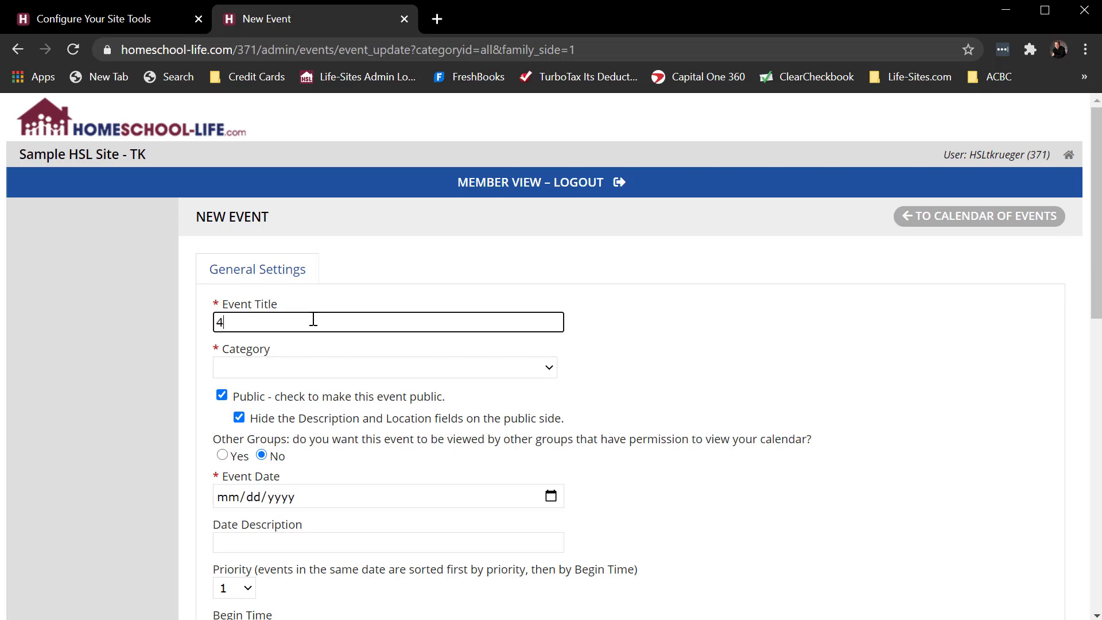
type("th Of July Picknic")
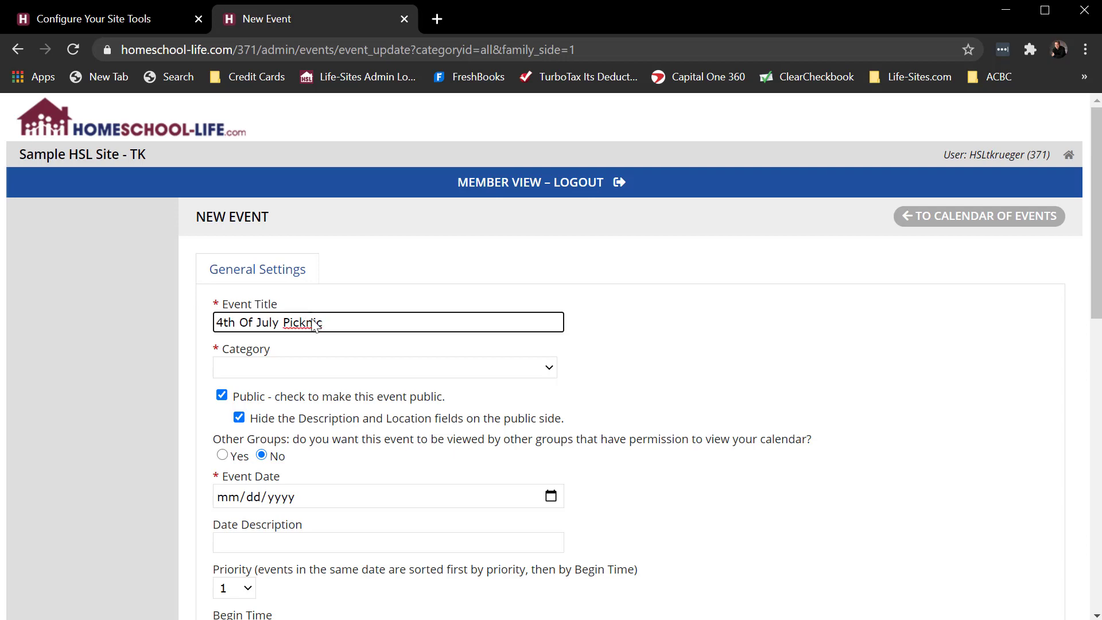
right_click(314, 323)
left_click(348, 334)
left_click(299, 373)
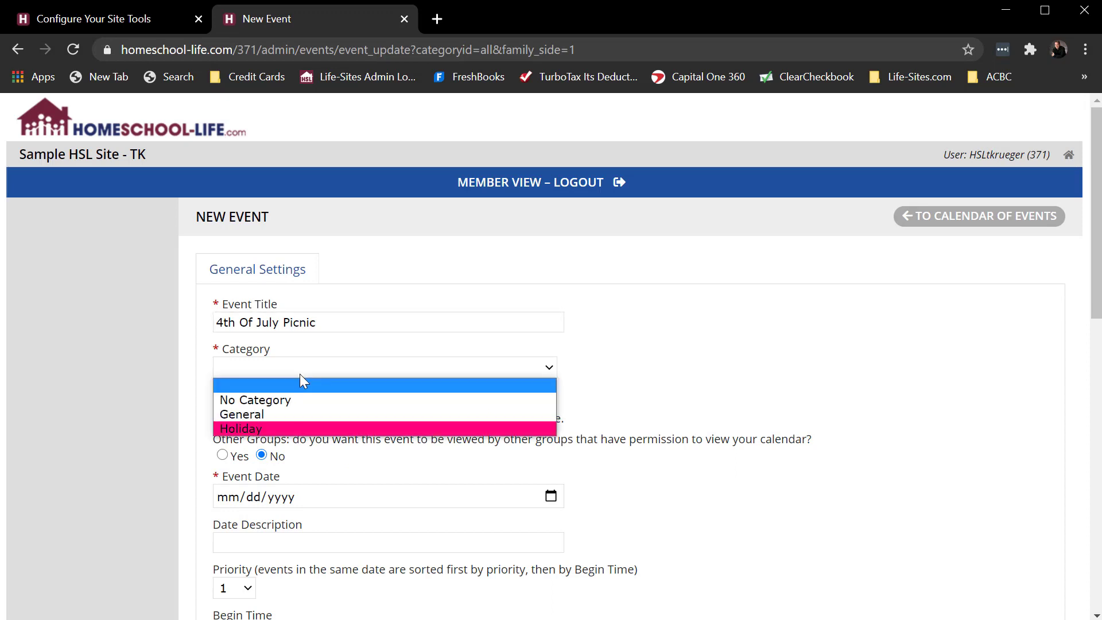
left_click(235, 414)
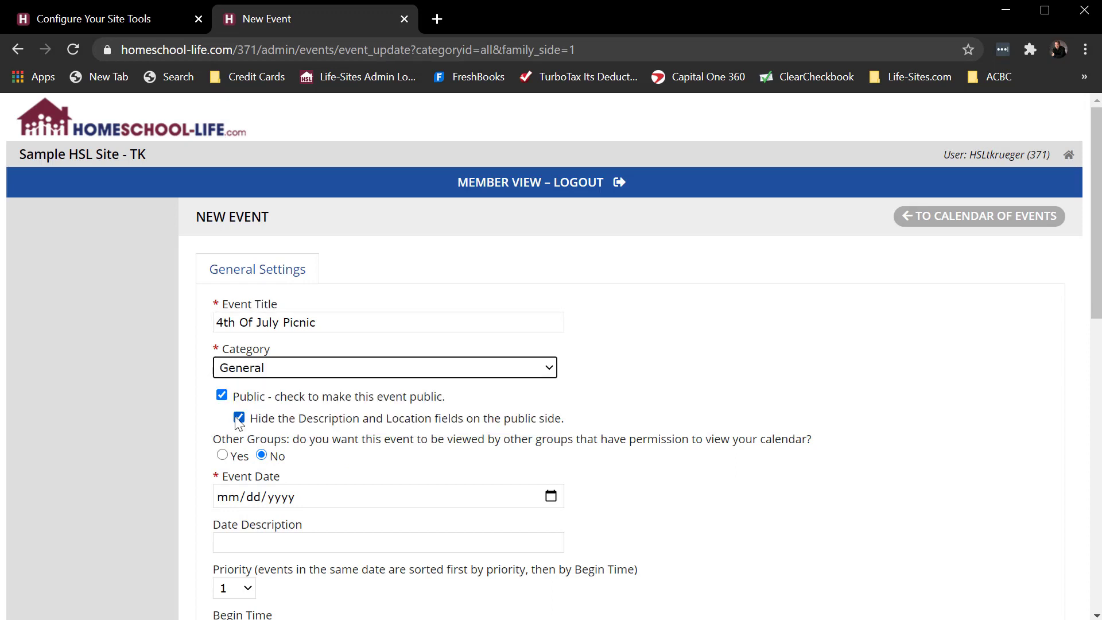
Set the event date to July 4, 2021.
scroll(238, 420, "down", 1)
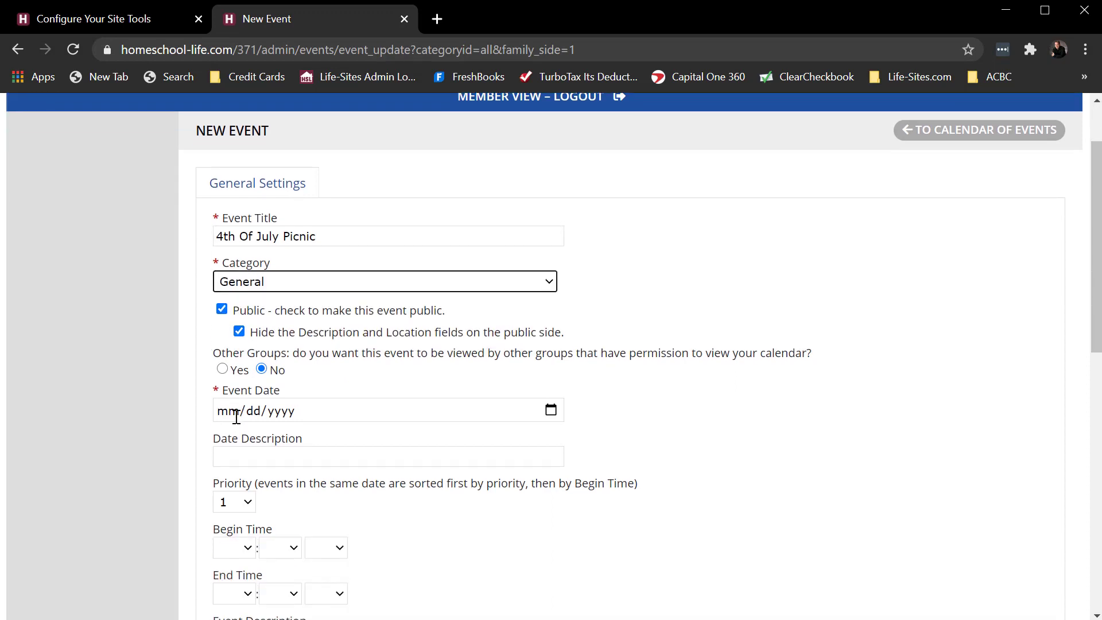
scroll(394, 332, "down", 2)
left_click(551, 238)
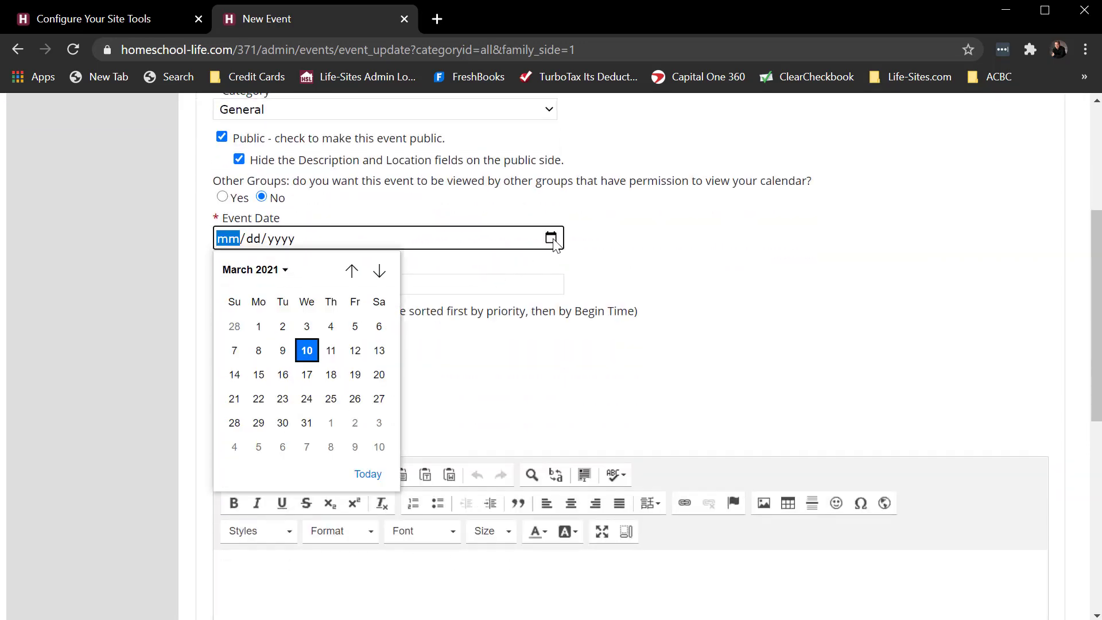
left_click(379, 270)
left_click(379, 270)
left_click(379, 277)
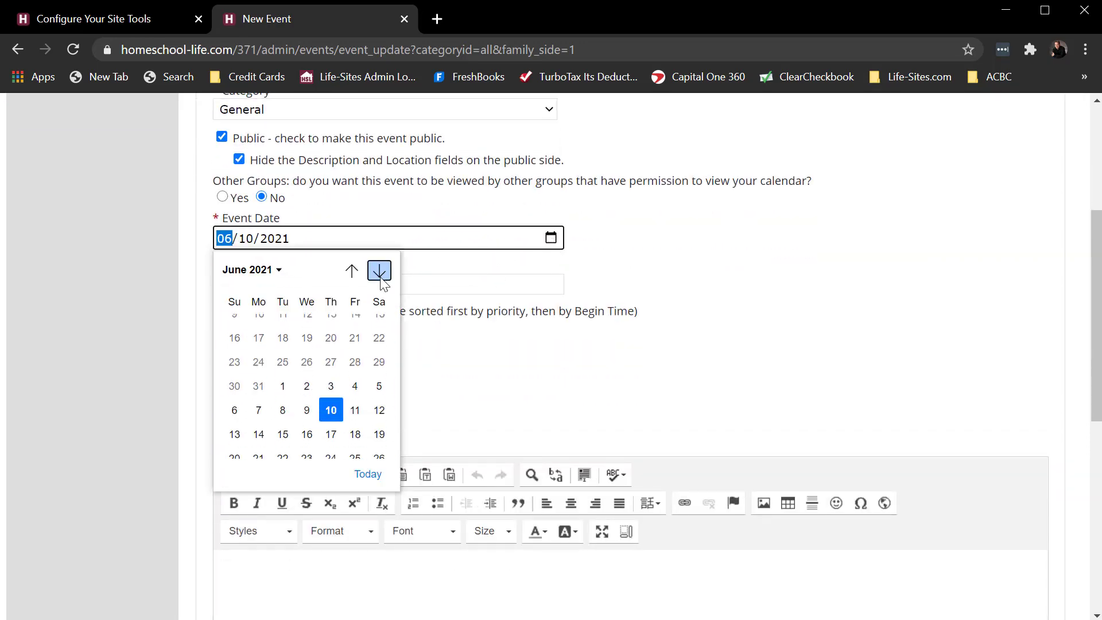
left_click(380, 277)
left_click(238, 349)
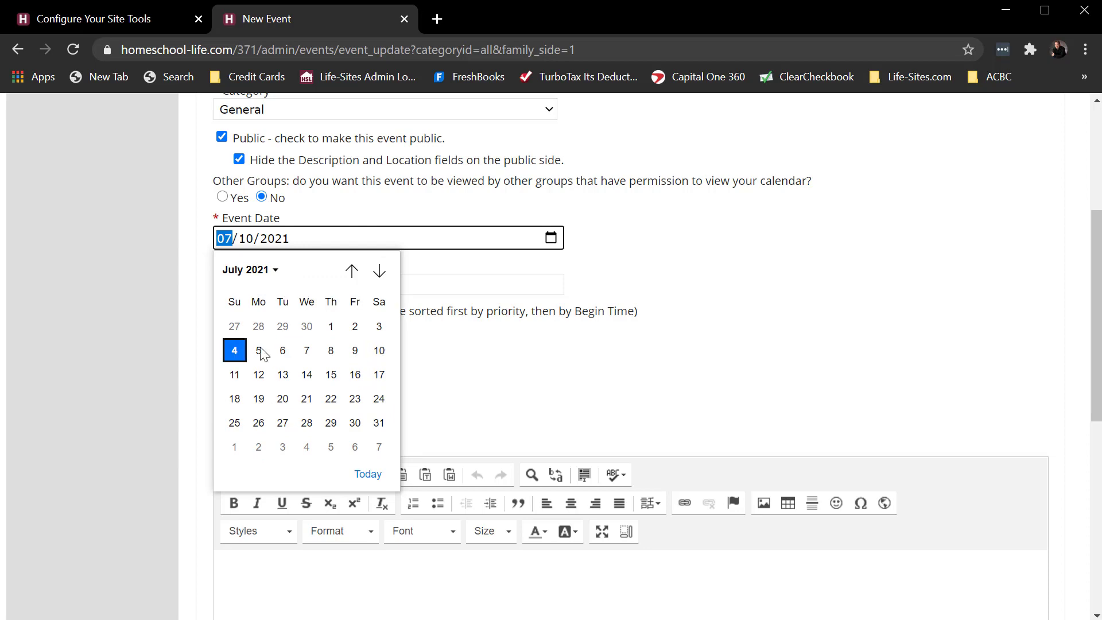
Set the begin time to 03:00 PM.
scroll(749, 344, "down", 4)
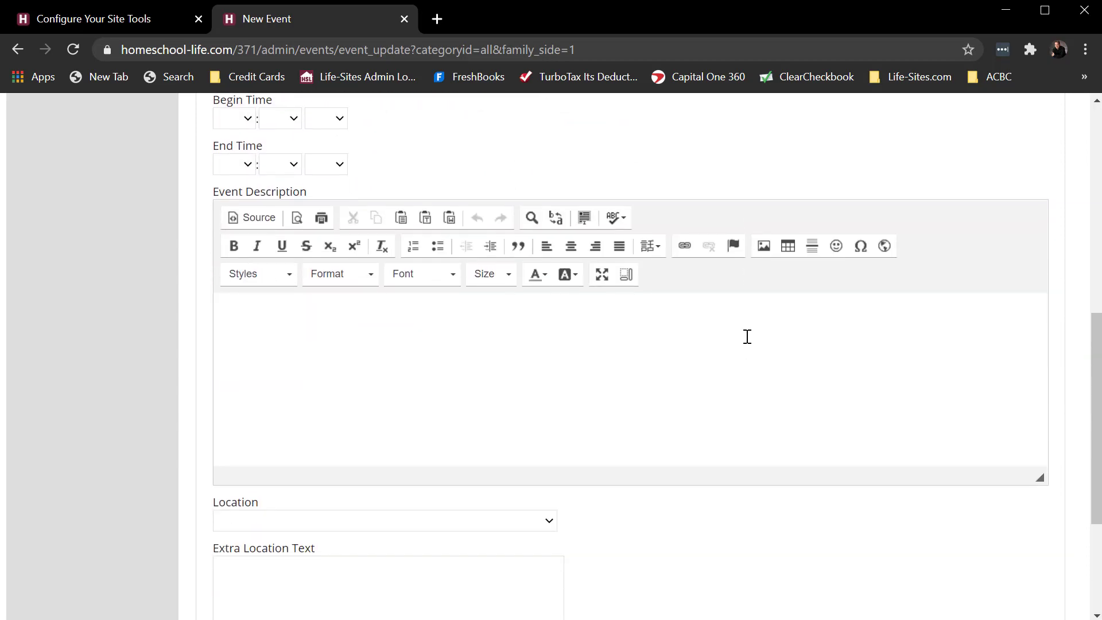
scroll(745, 335, "up", 4)
left_click(248, 381)
left_click(230, 435)
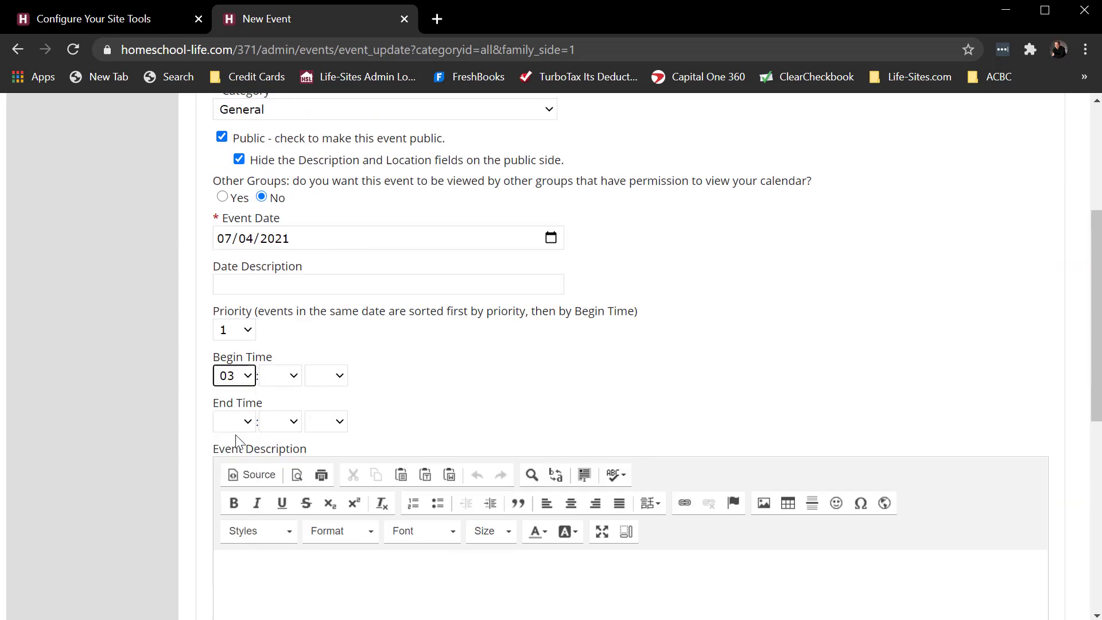
left_click(289, 381)
left_click(276, 408)
left_click(330, 380)
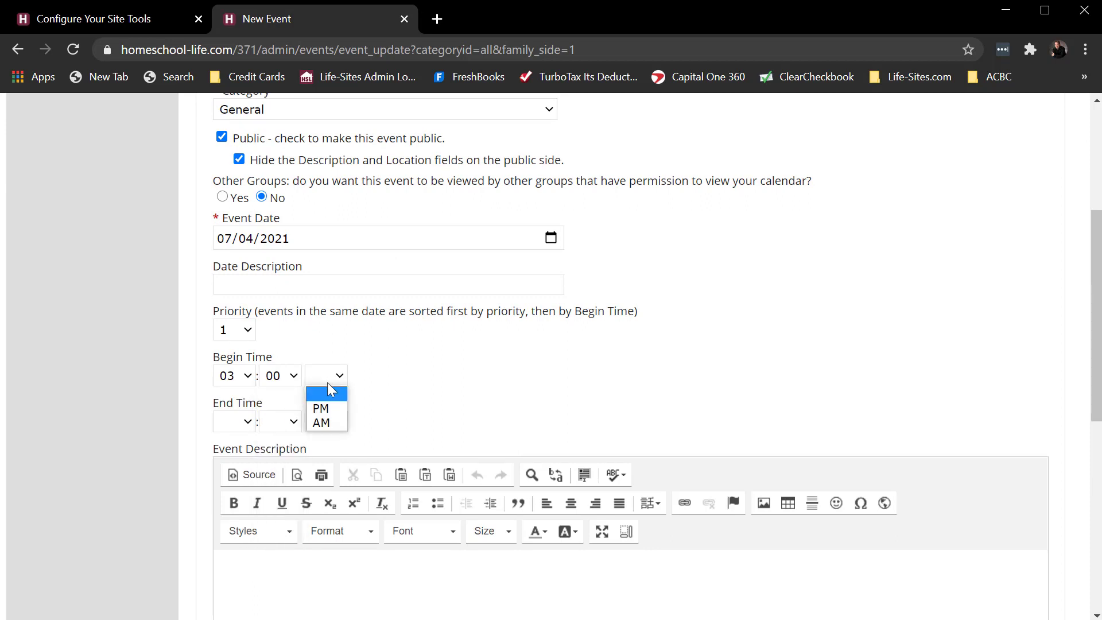
left_click(321, 406)
Set the end time to 07:00 PM and create the event for approval.
left_click(248, 425)
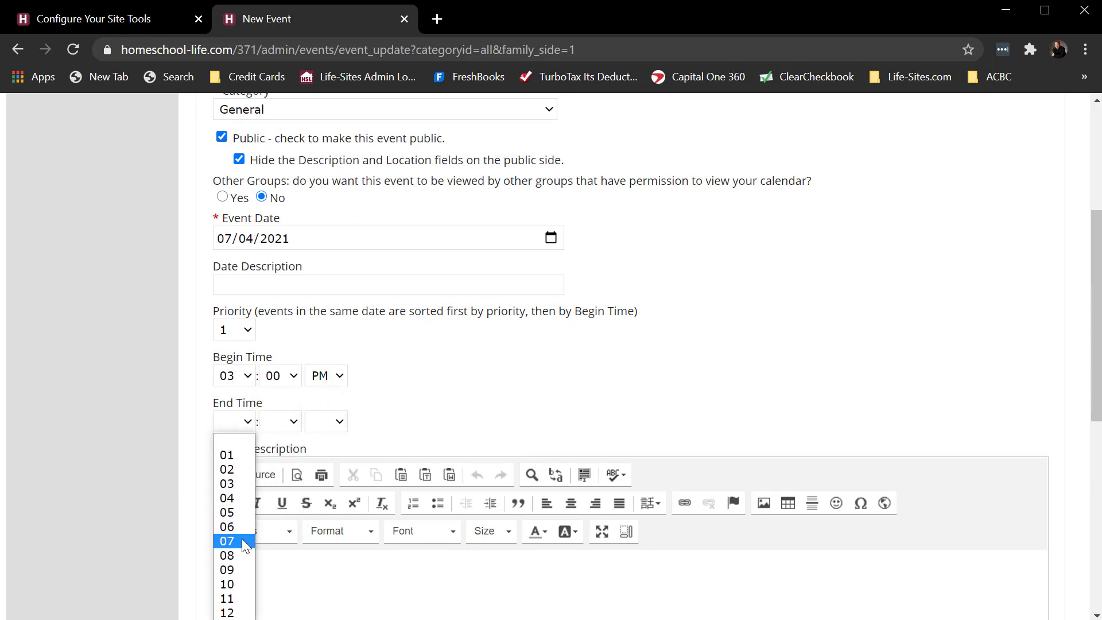
left_click(227, 541)
left_click(279, 425)
left_click(274, 454)
left_click(325, 422)
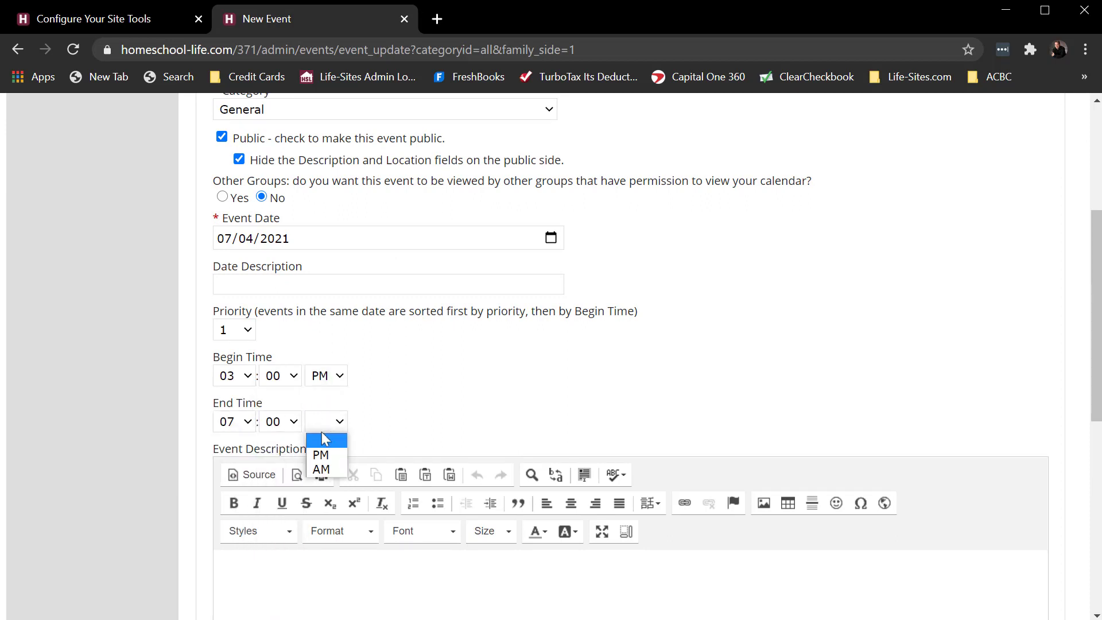
left_click(319, 452)
scroll(597, 402, "down", 5)
scroll(597, 402, "down", 2)
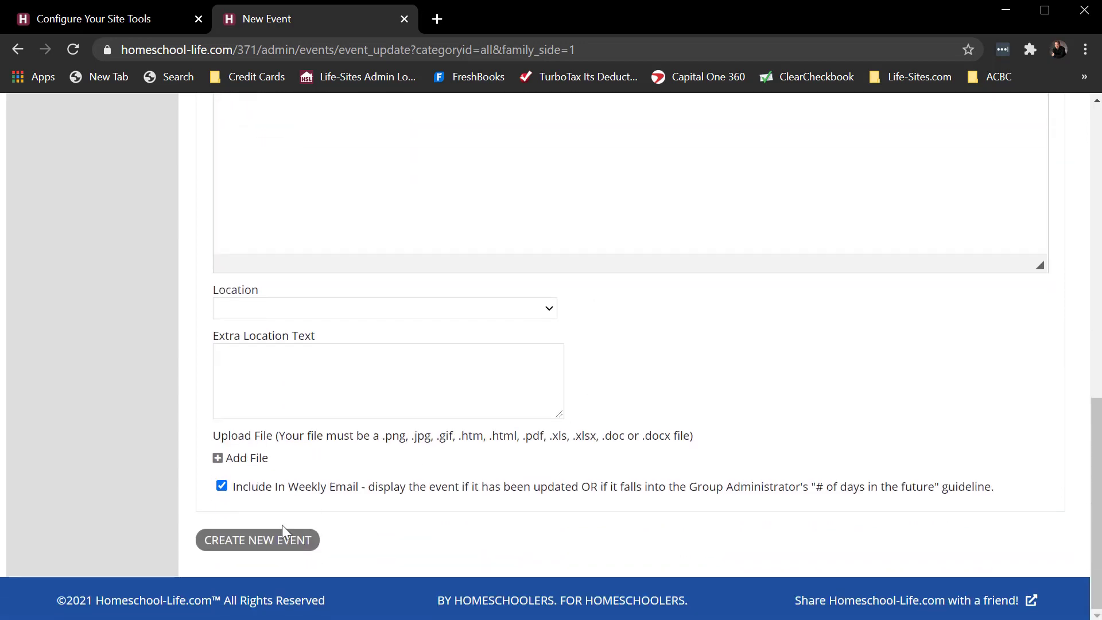
left_click(256, 538)
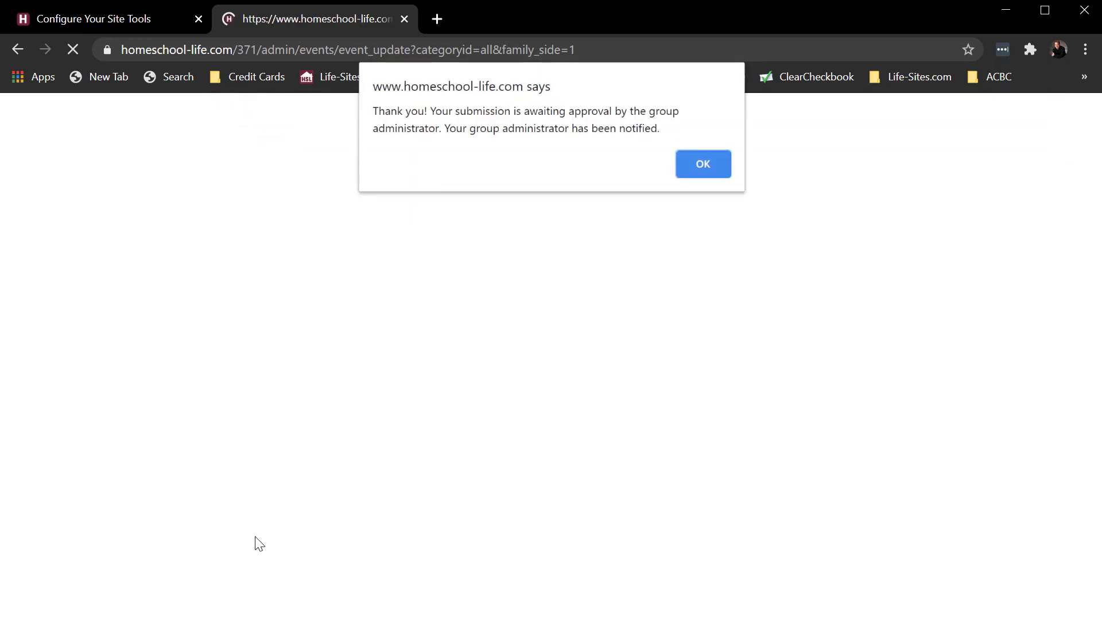
Dismiss the awaiting-approval notice and return to the admin Approvals section.
left_click(705, 163)
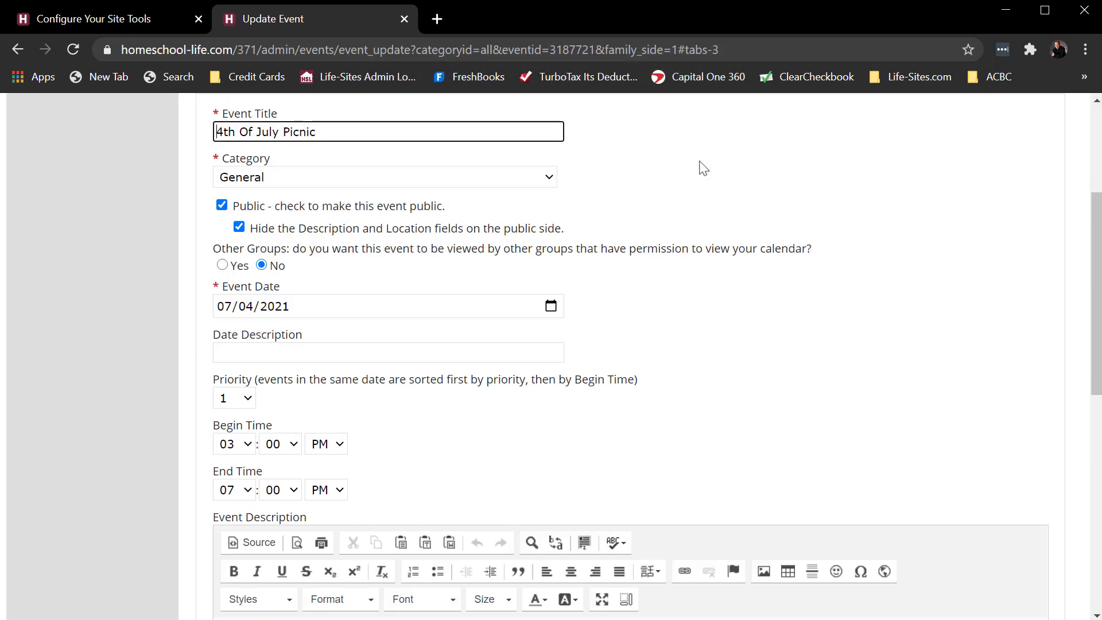
left_click(76, 16)
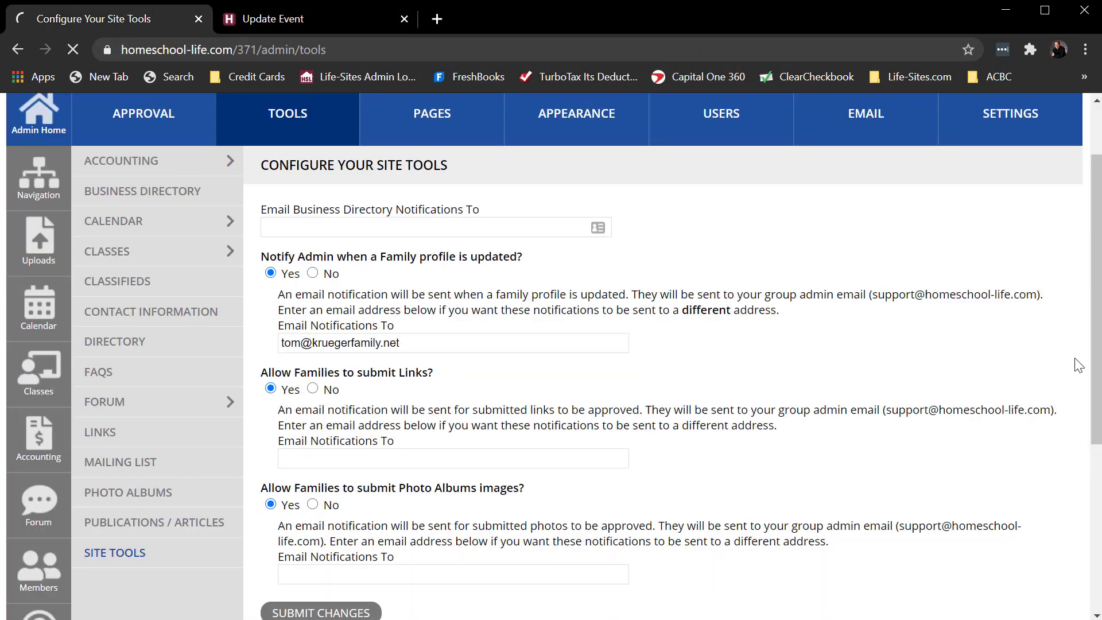
scroll(1078, 366, "down", 10)
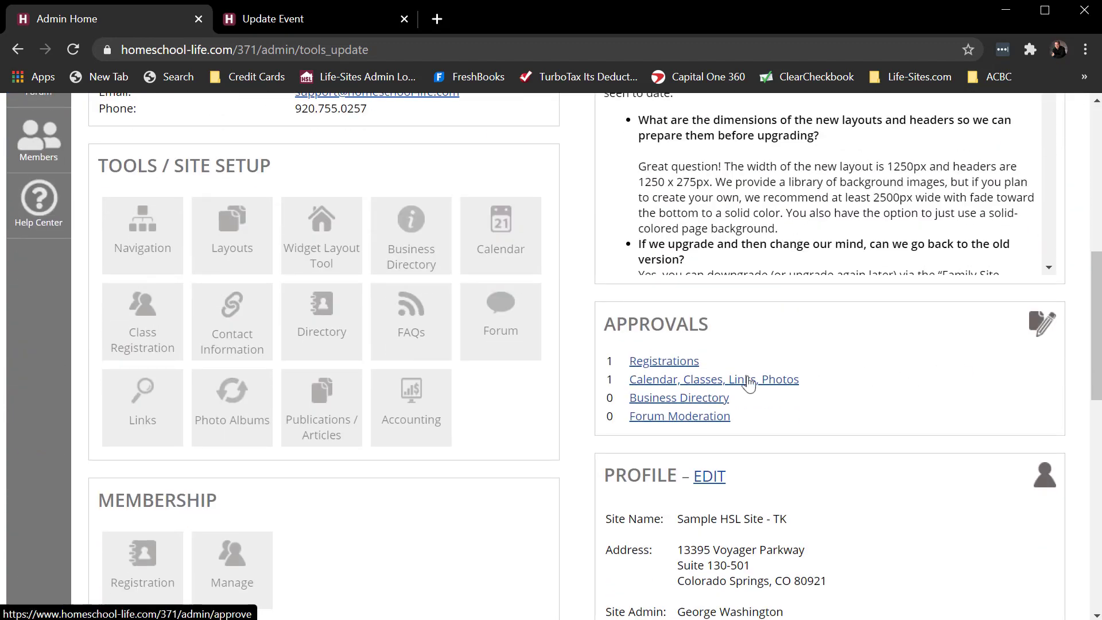
Approve the pending 4th Of July Picnic event, save, and return to its Update Event page.
left_click(656, 388)
scroll(590, 370, "down", 1)
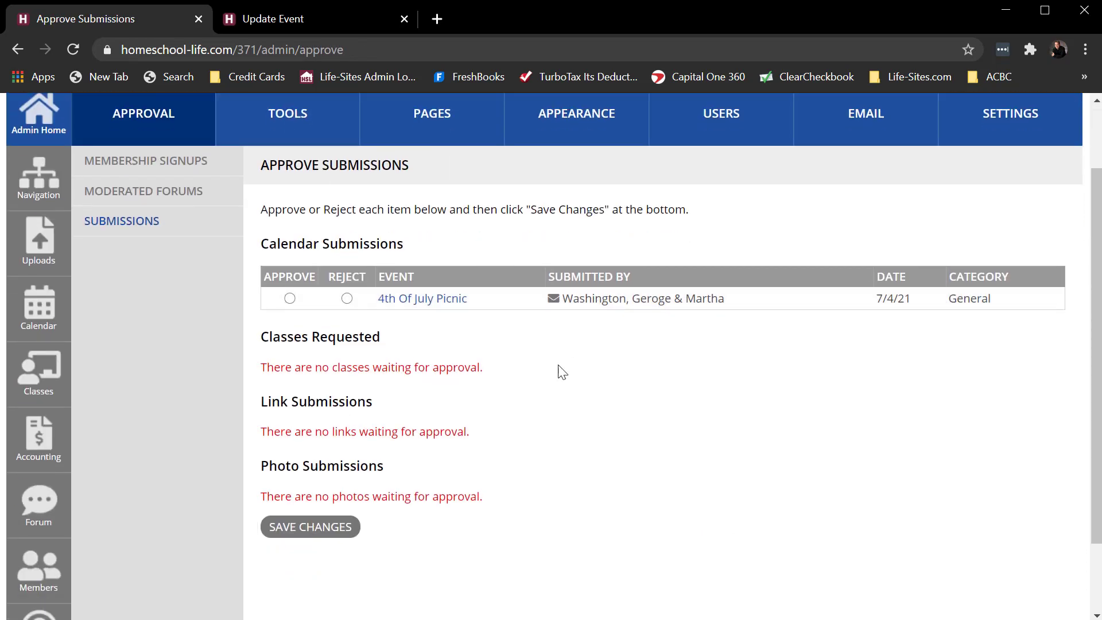
scroll(558, 364, "up", 1)
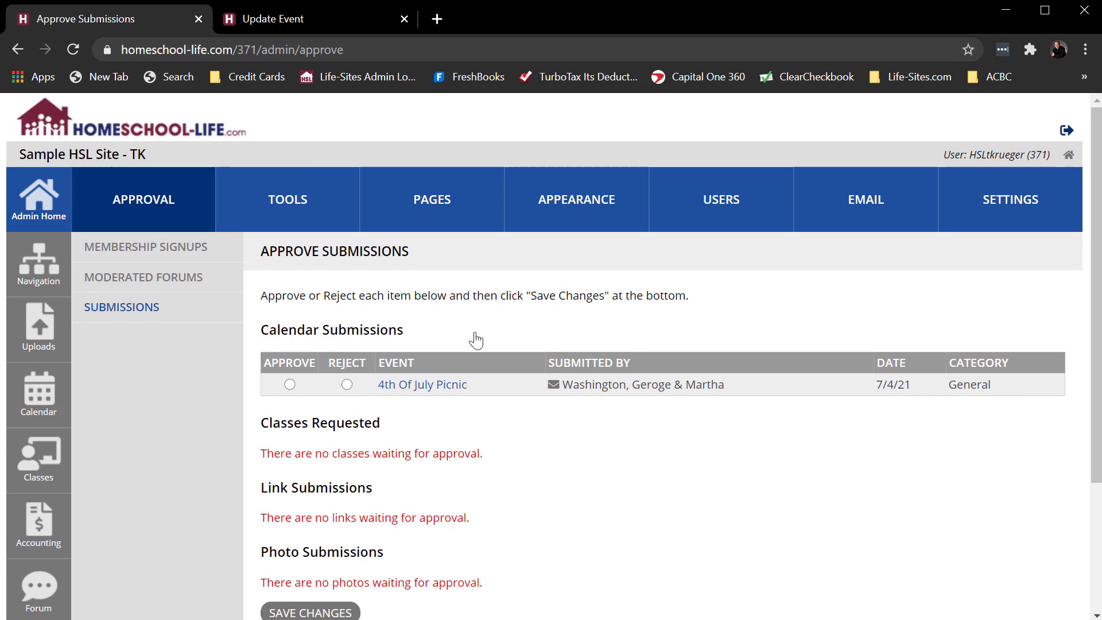
left_click(131, 202)
left_click(127, 315)
scroll(131, 315, "down", 1)
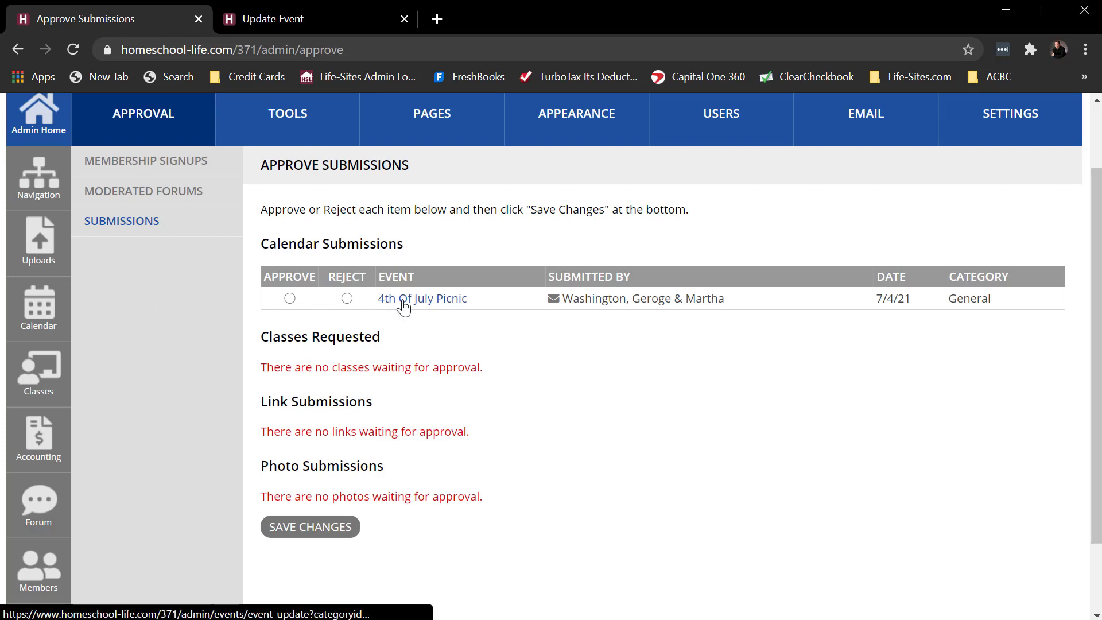
left_click(290, 299)
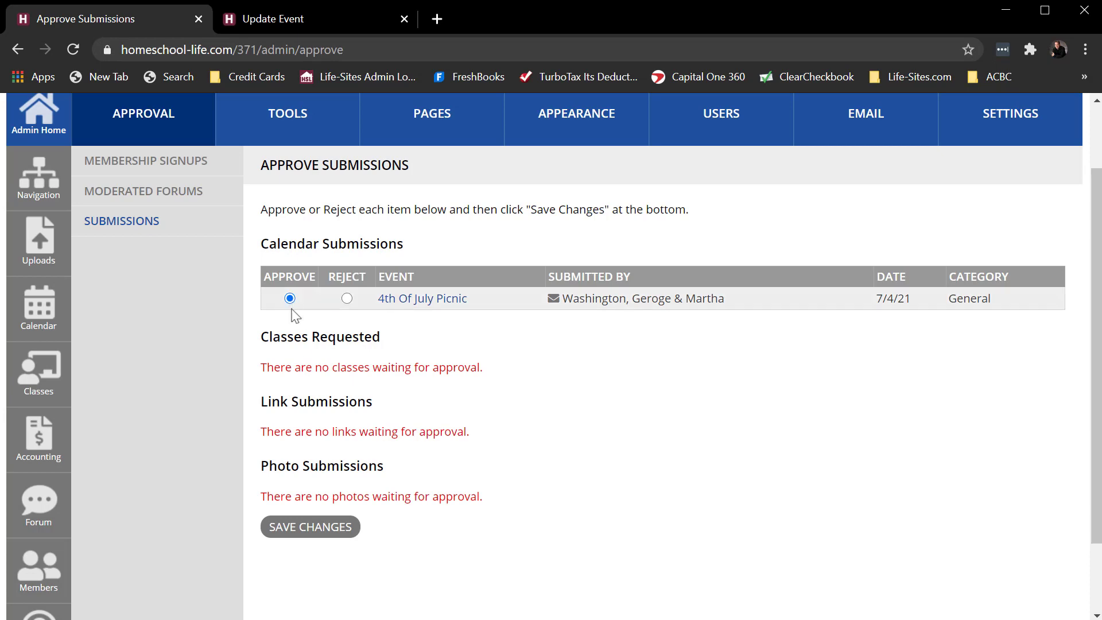
left_click(309, 525)
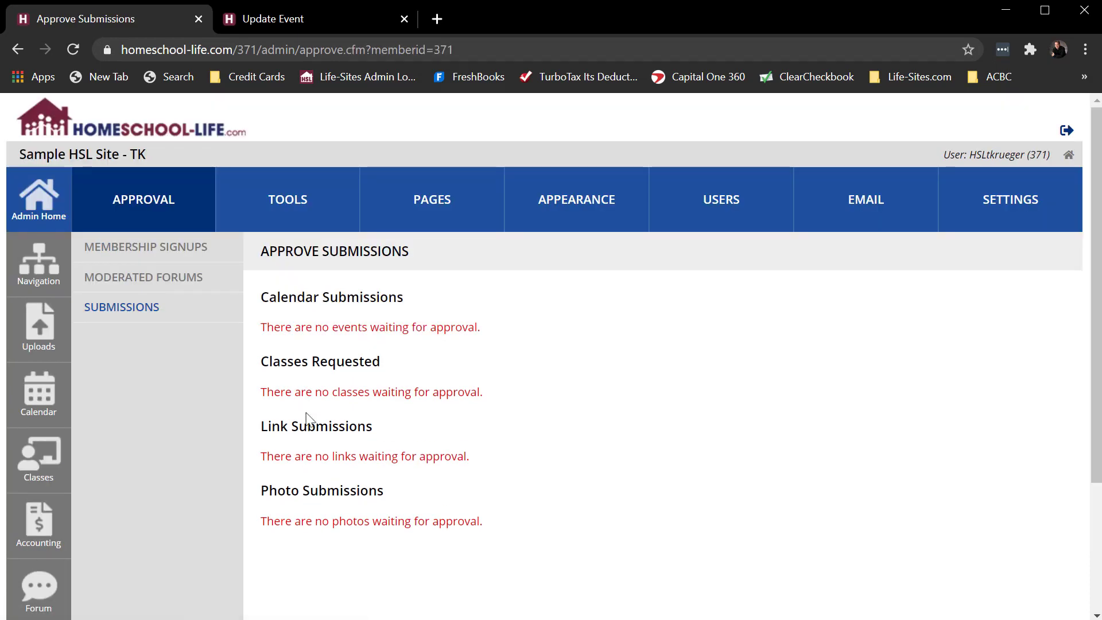
left_click(293, 18)
scroll(498, 267, "up", 4)
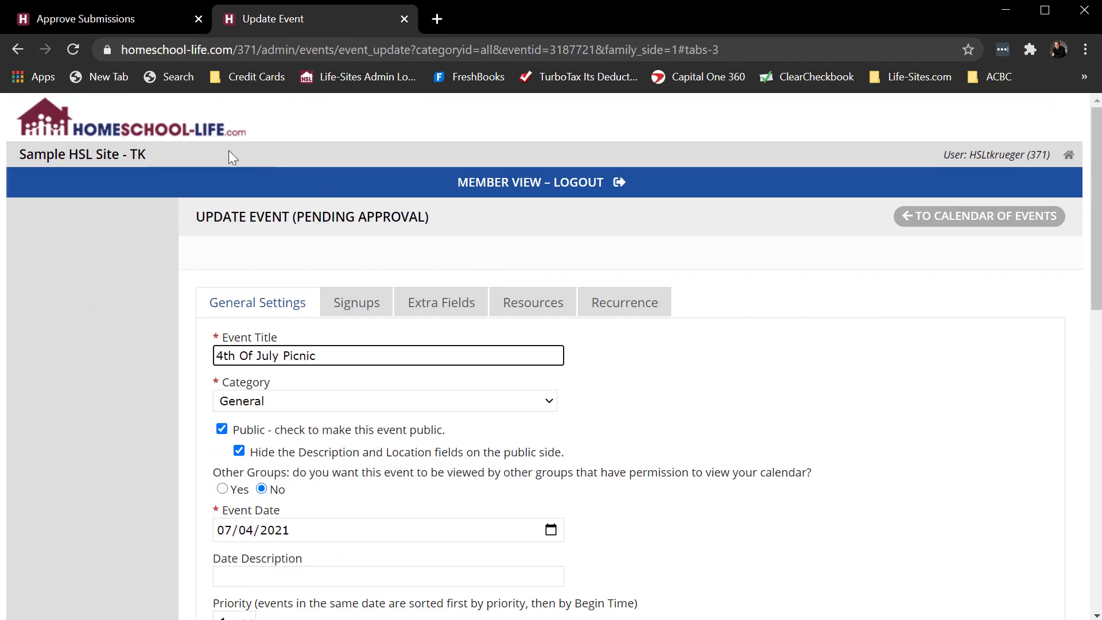
Reload the site home page to see the 4th Of July Picnic listed, then go to Links.
left_click(17, 51)
left_click(13, 50)
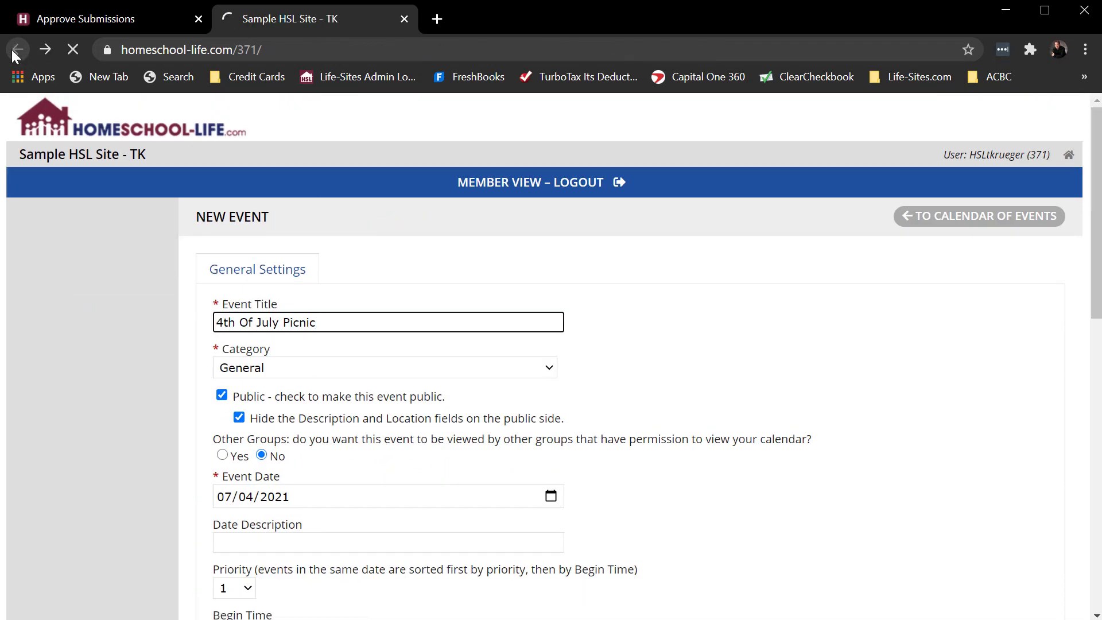
left_click(74, 50)
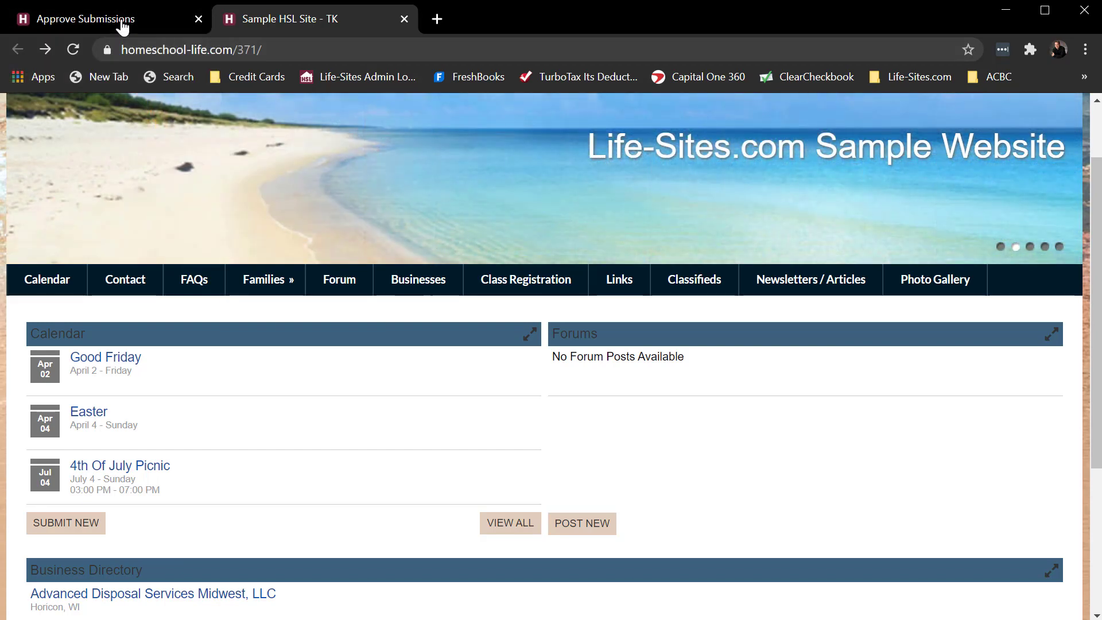
mouse_move(268, 280)
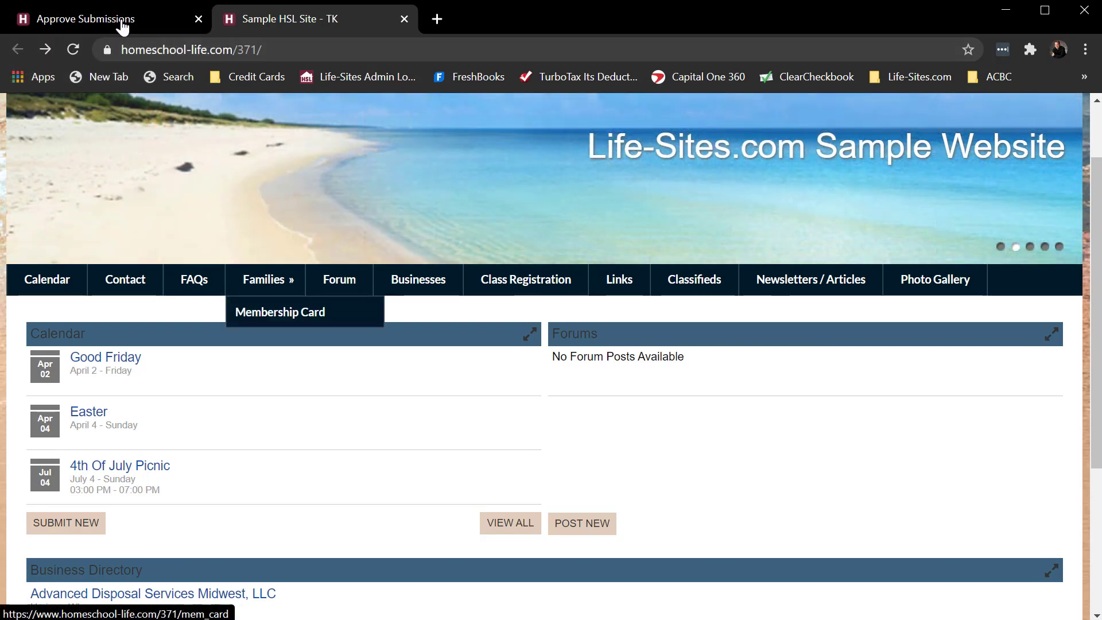
left_click(626, 285)
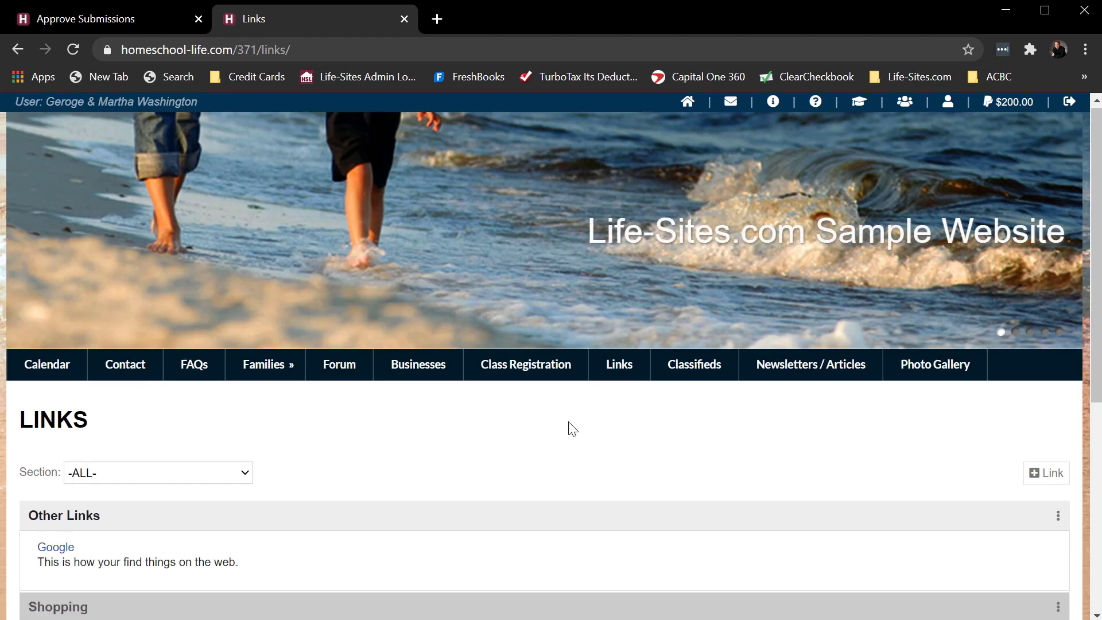
scroll(571, 428, "down", 3)
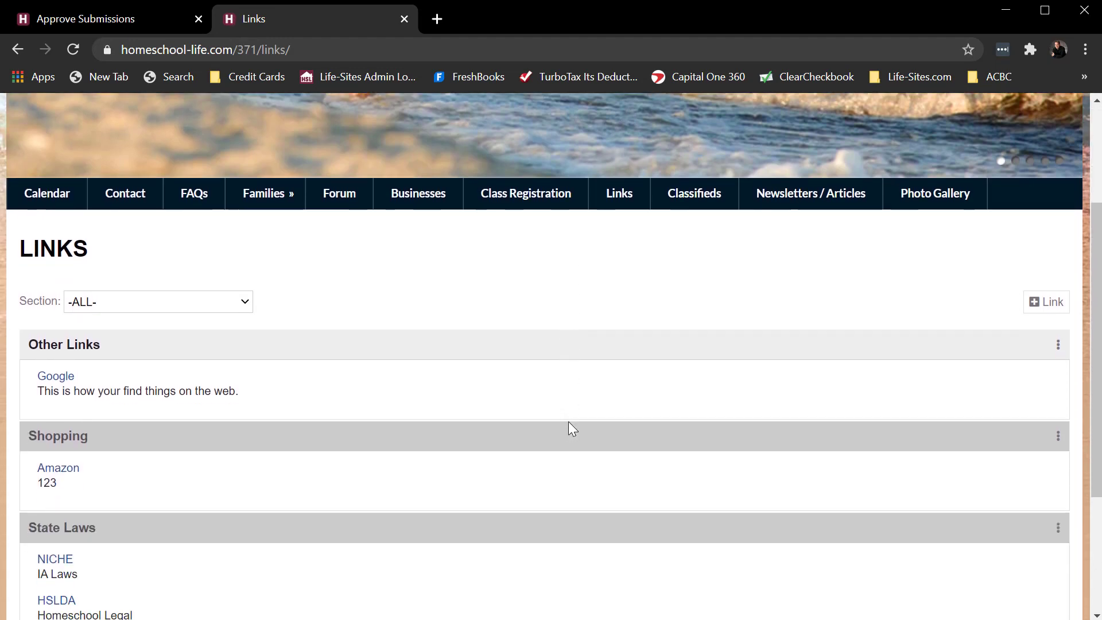
left_click(1046, 306)
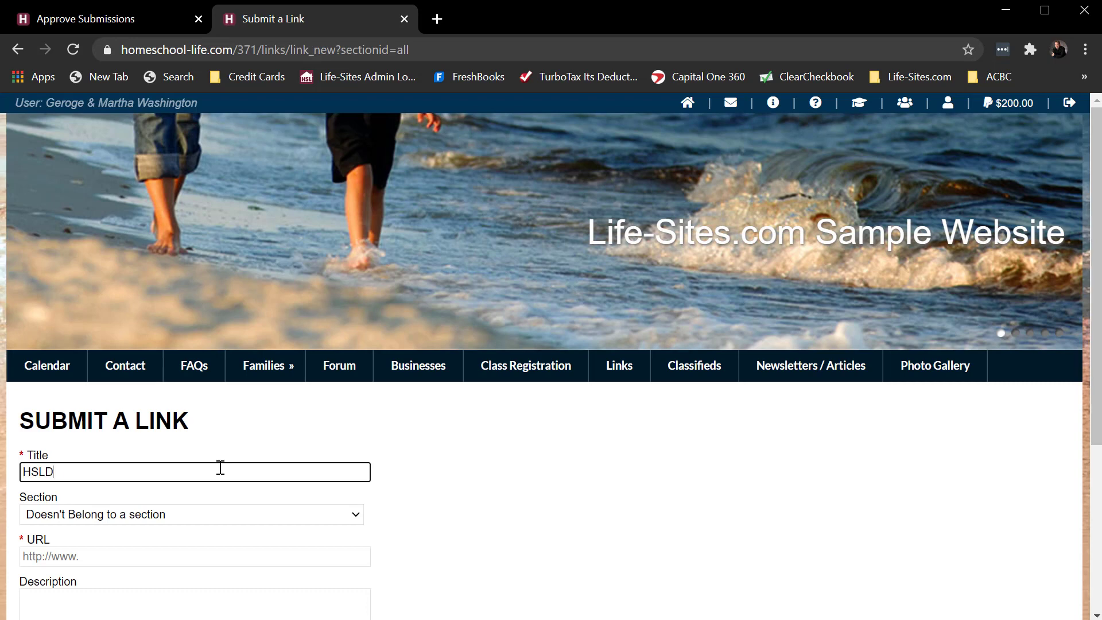
scroll(221, 468, "down", 3)
left_click(98, 390)
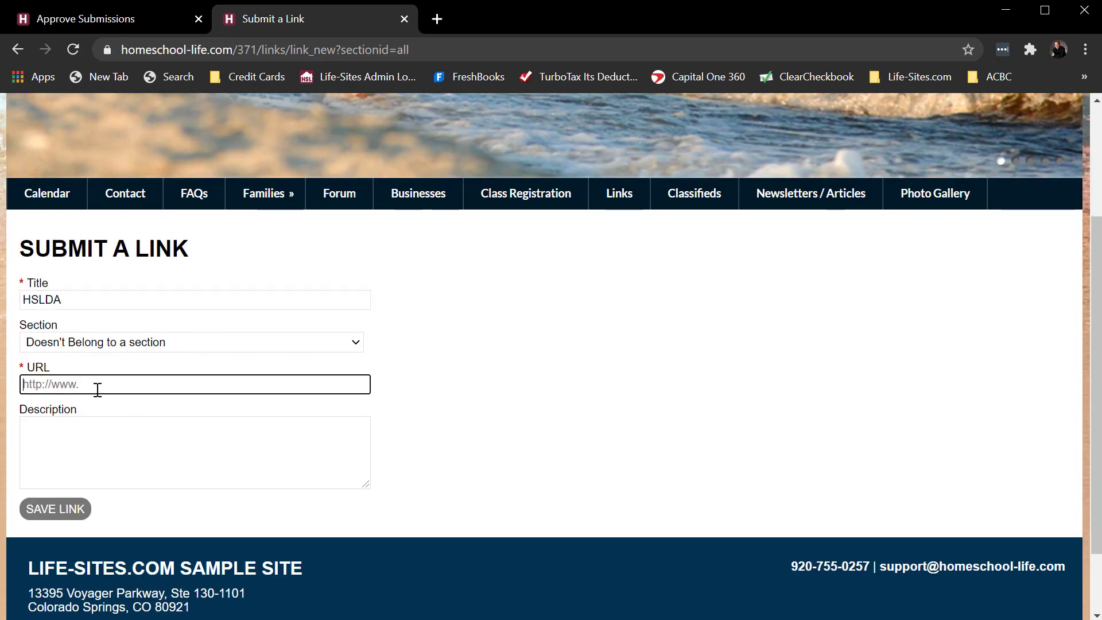
type("http")
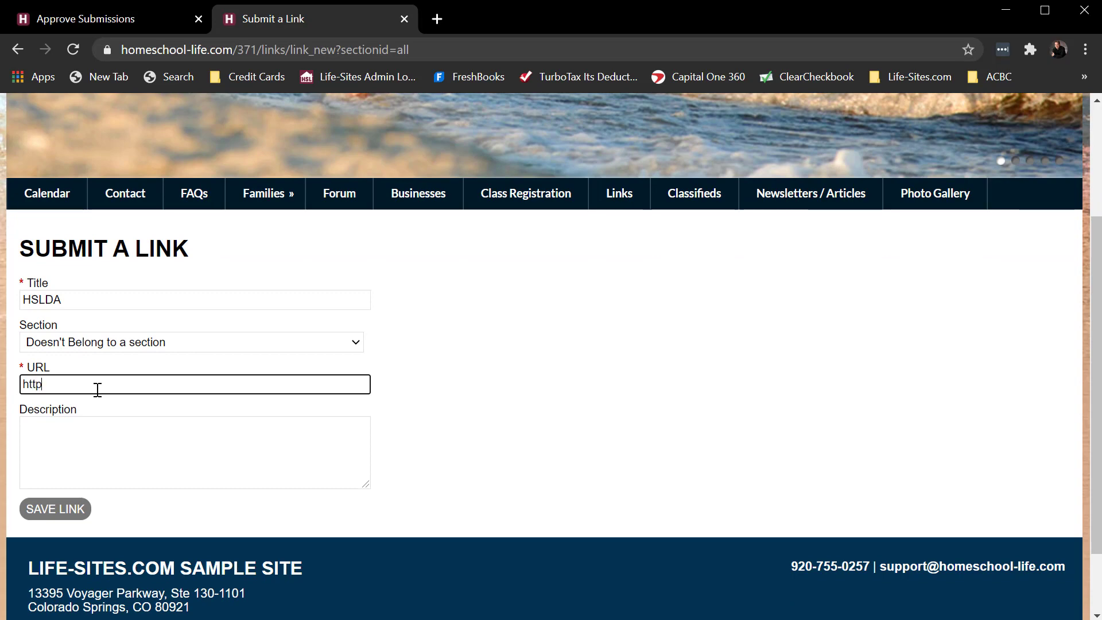
type("://www.hs")
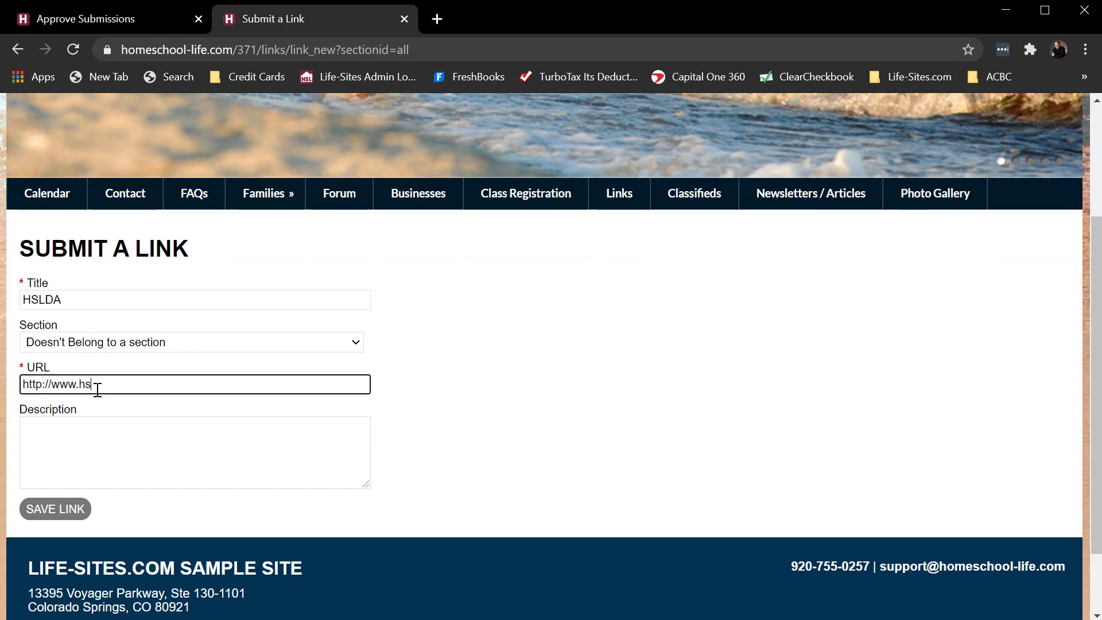
type("lda.com")
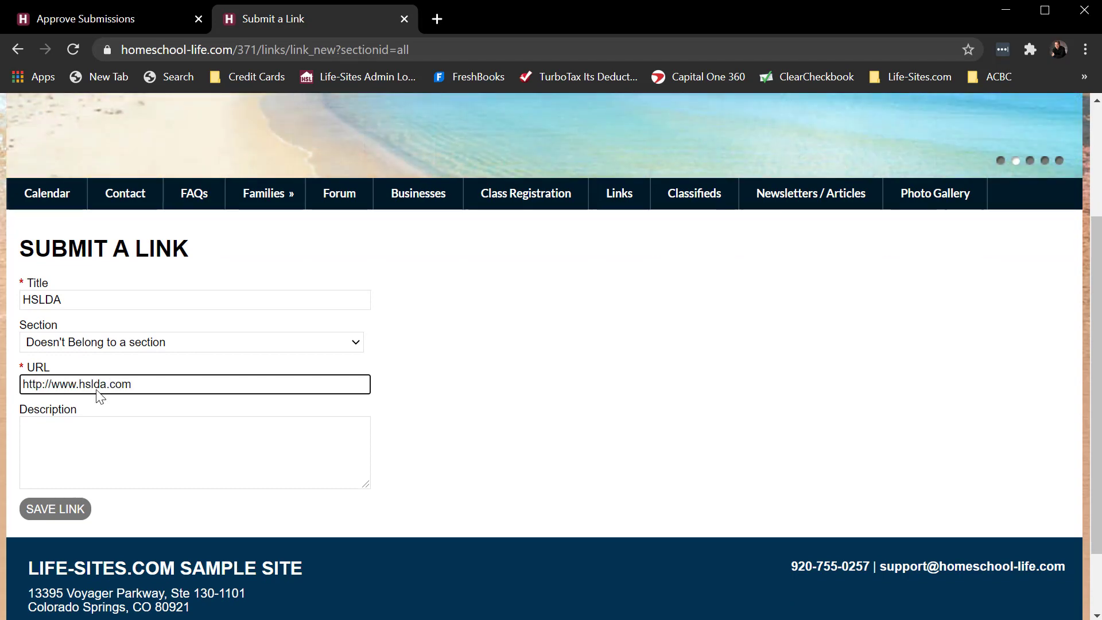
left_click(57, 508)
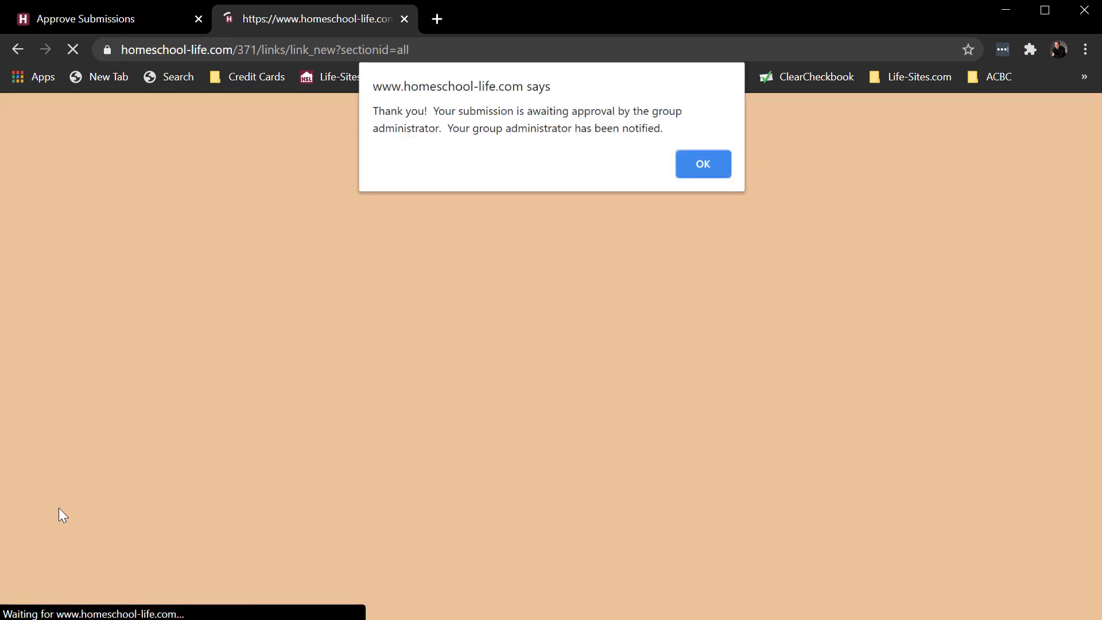
left_click(702, 166)
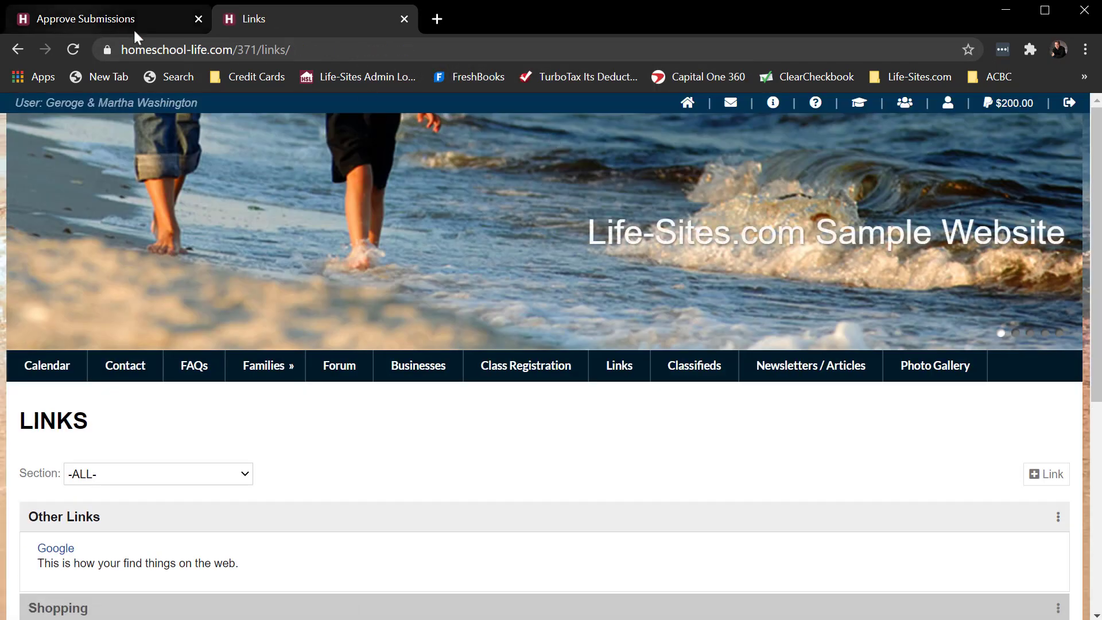
left_click(75, 17)
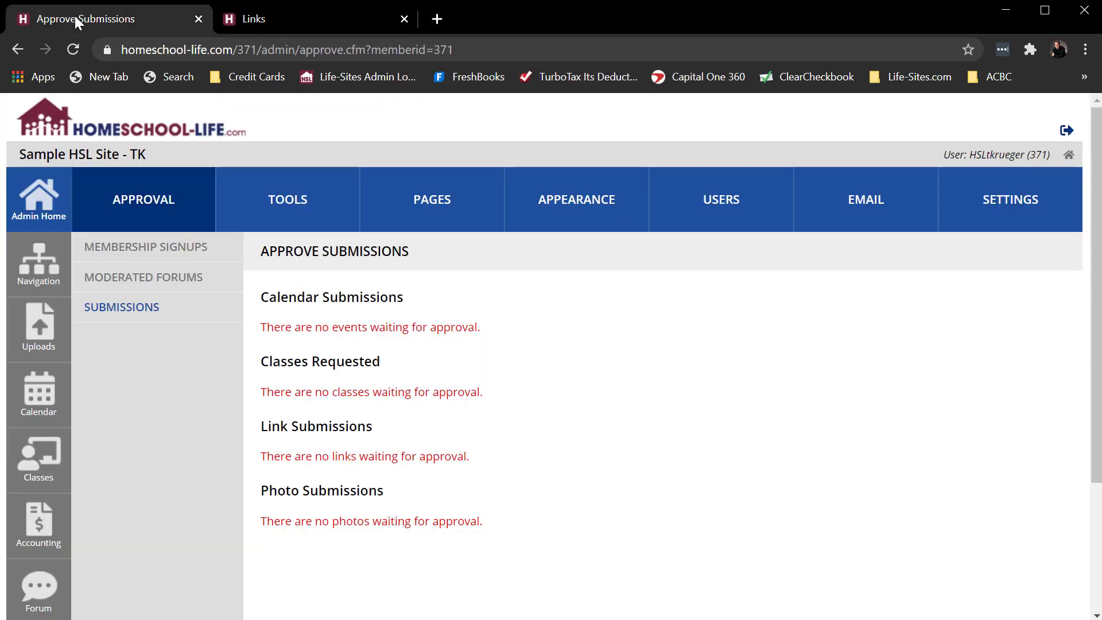
In Admin Home's pending approvals, approve the HSLDA link and save the change.
left_click(30, 194)
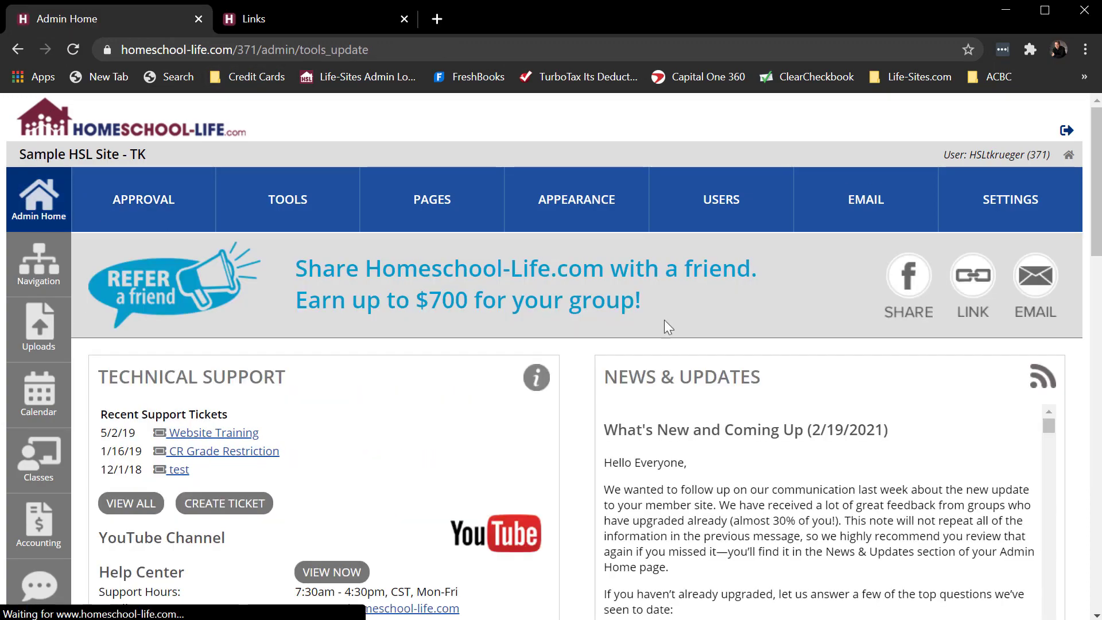
scroll(1063, 408, "down", 9)
scroll(1063, 407, "down", 3)
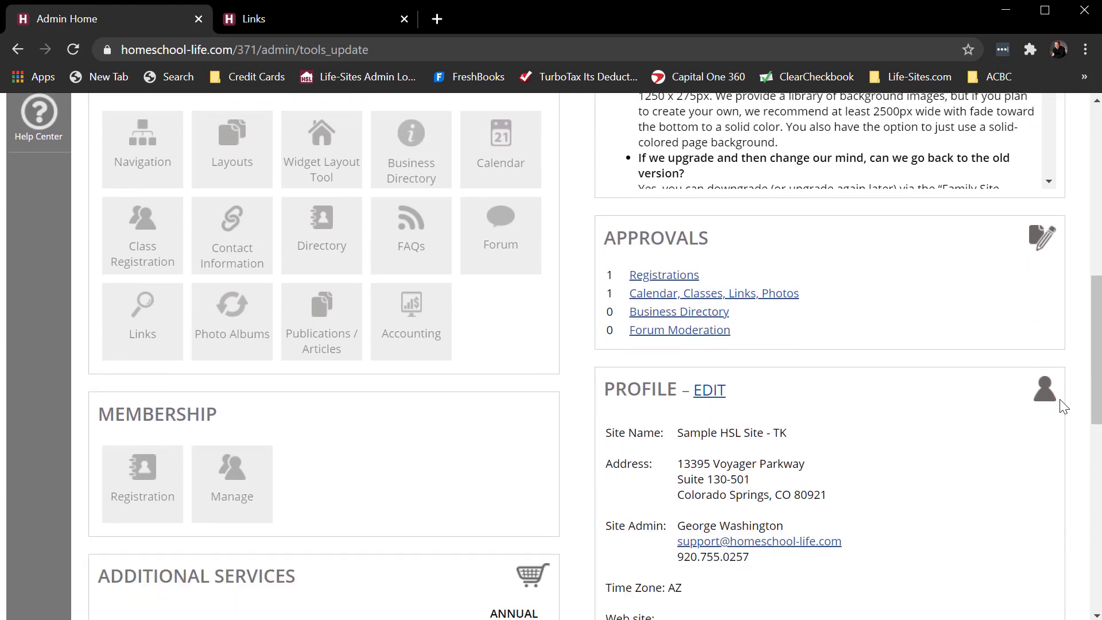
left_click(701, 295)
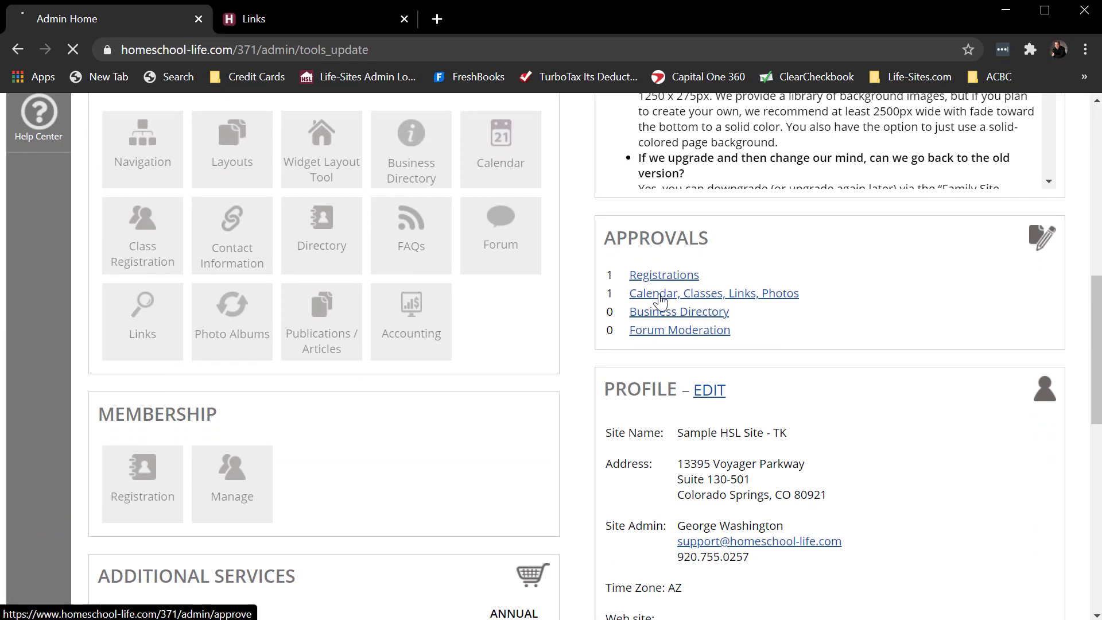
scroll(694, 348, "down", 2)
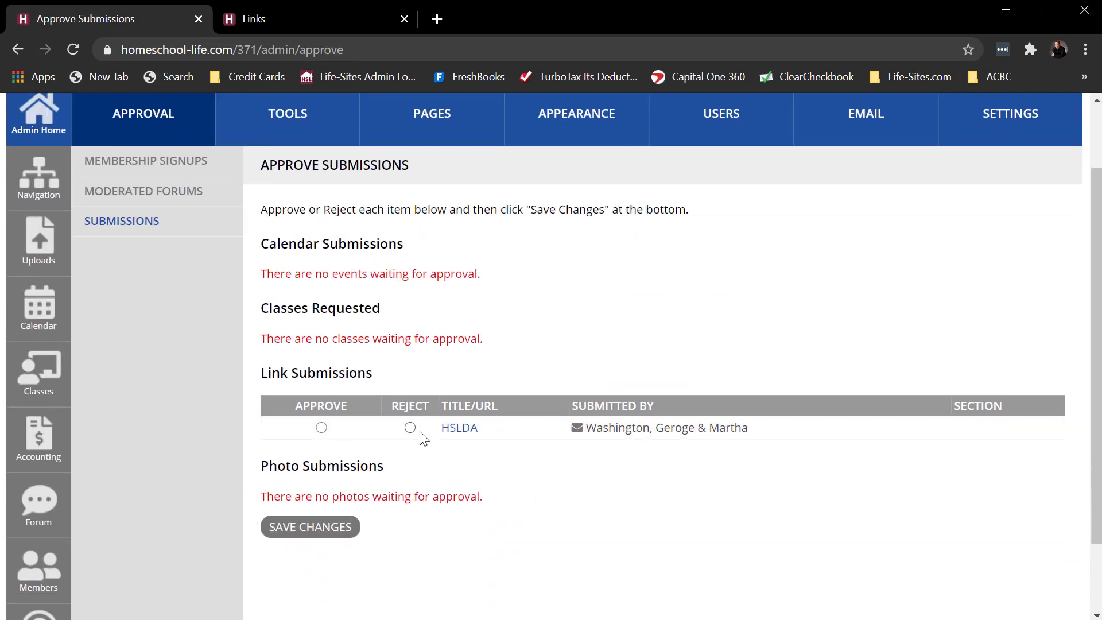
left_click(320, 428)
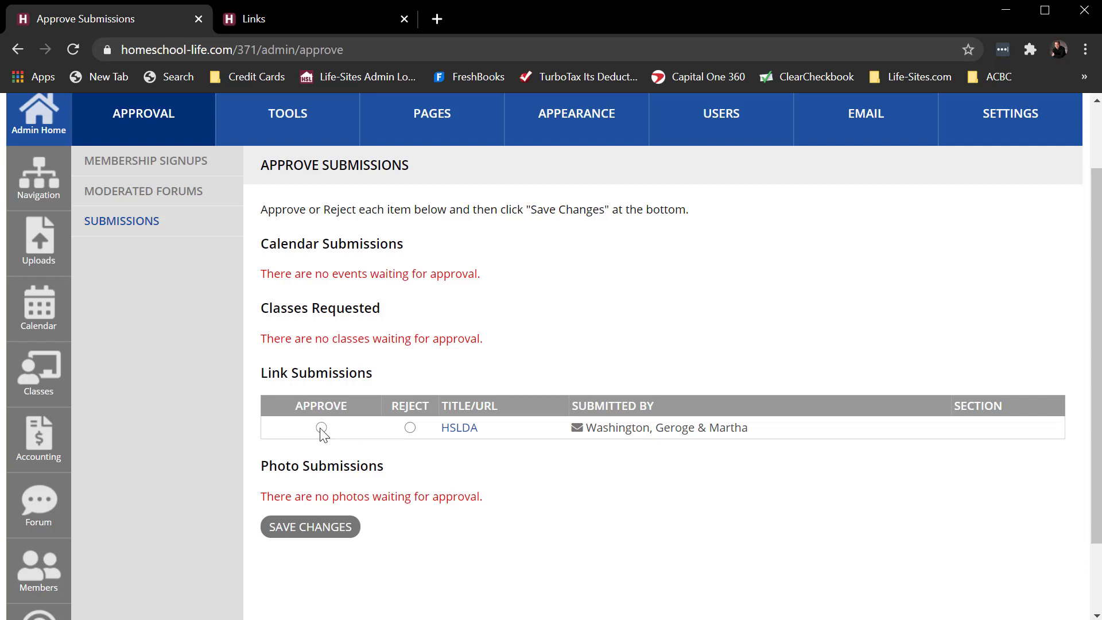
left_click(310, 527)
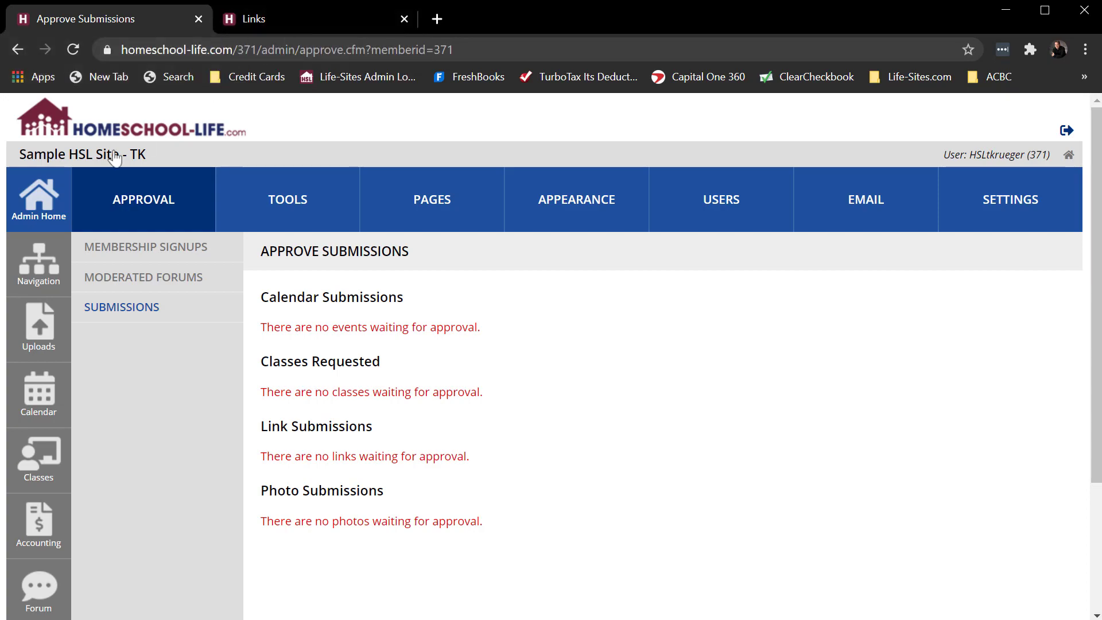
Confirm 0 pending approvals on Admin Home, briefly check Membership Signups and Links, then return.
left_click(45, 205)
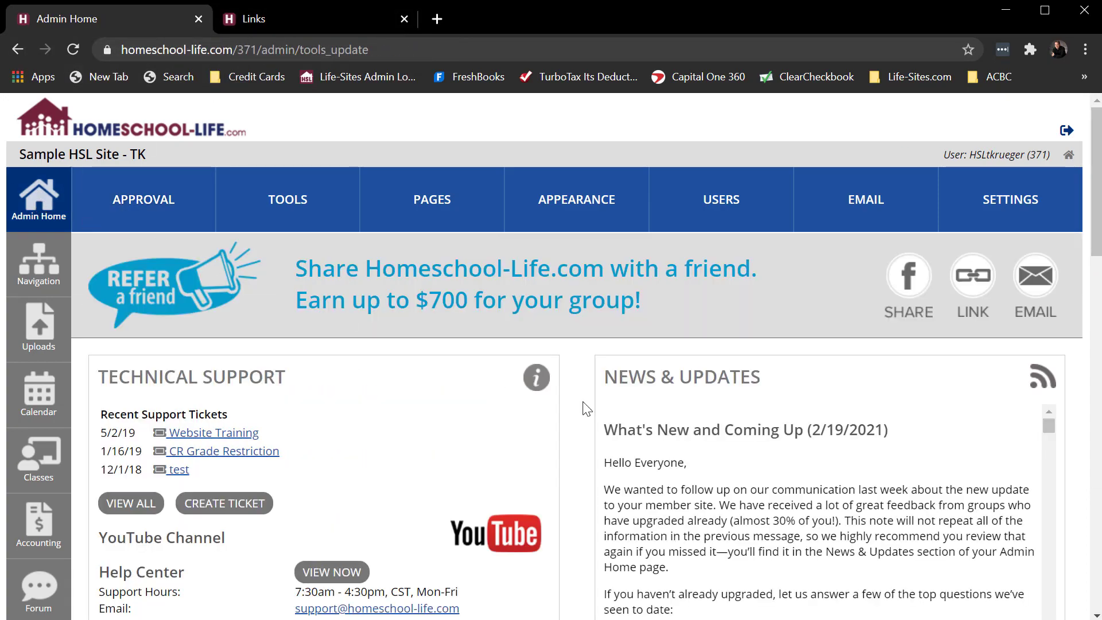
scroll(585, 408, "down", 8)
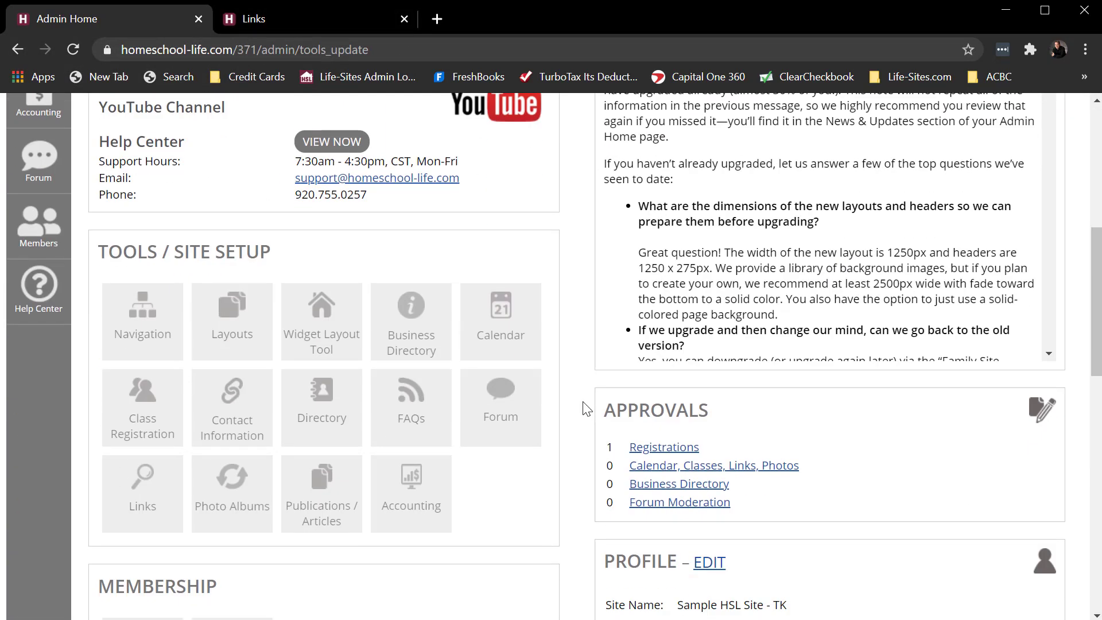
scroll(585, 409, "down", 3)
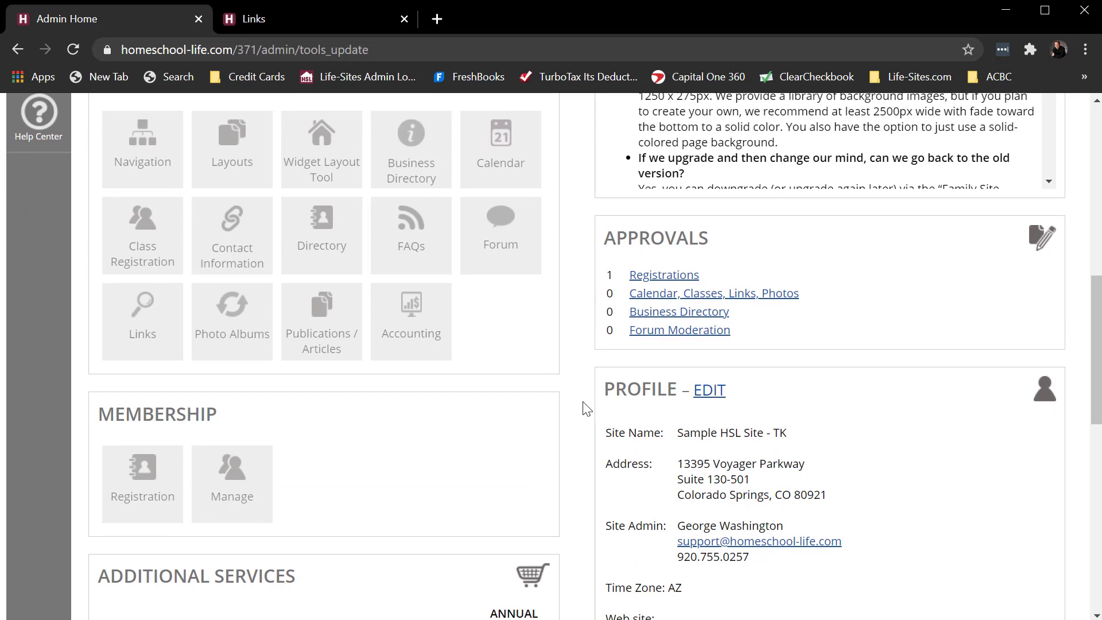
scroll(586, 408, "up", 2)
left_click(679, 367)
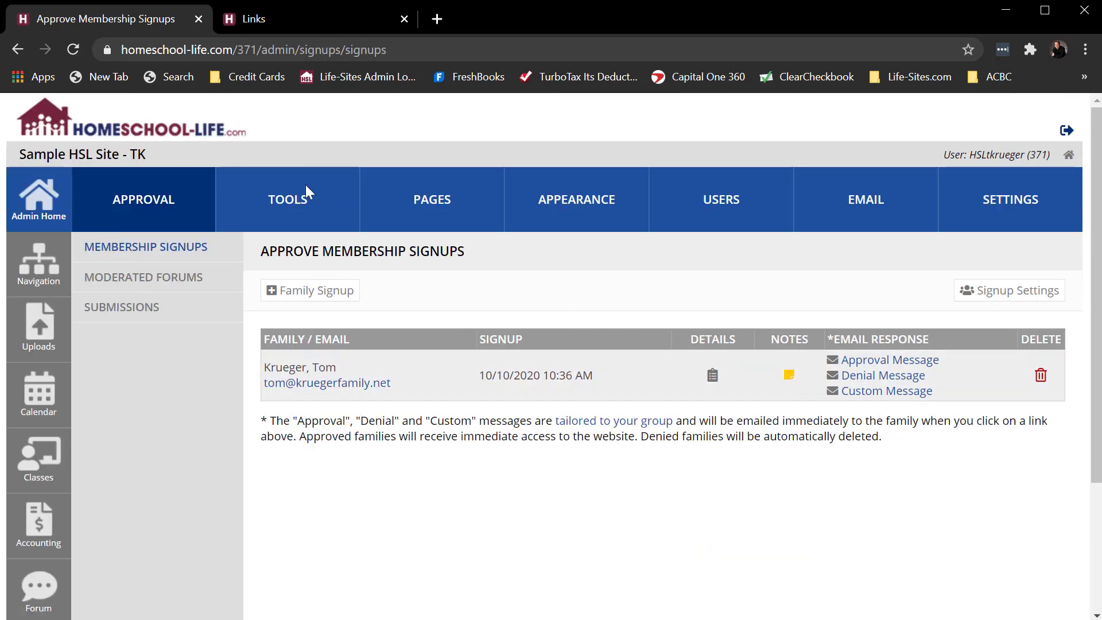
left_click(19, 49)
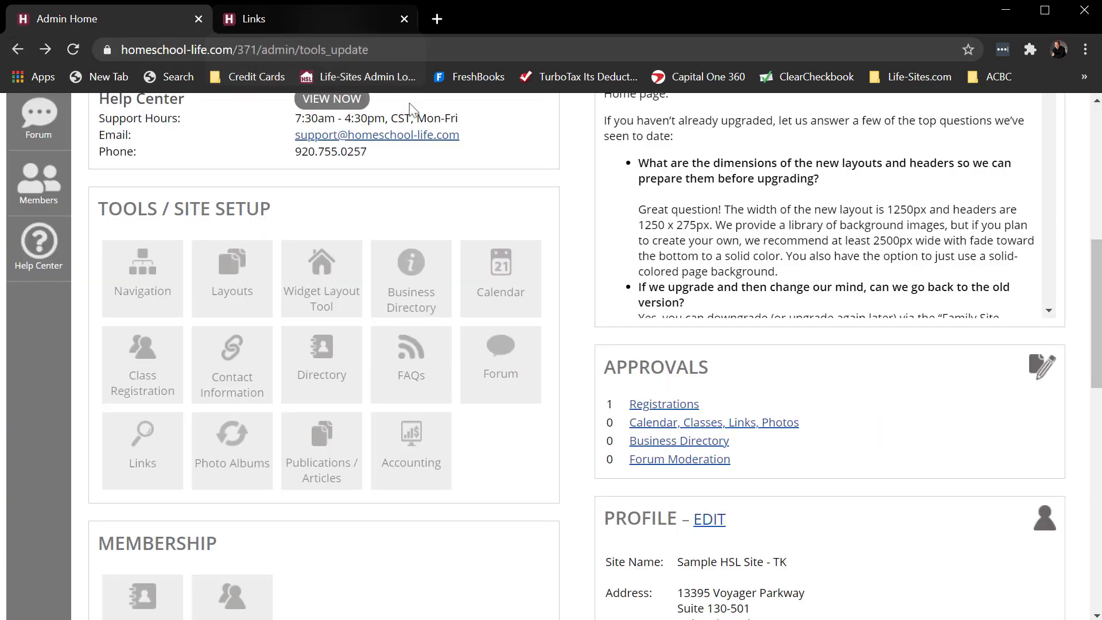
scroll(579, 291, "up", 3)
scroll(581, 292, "up", 3)
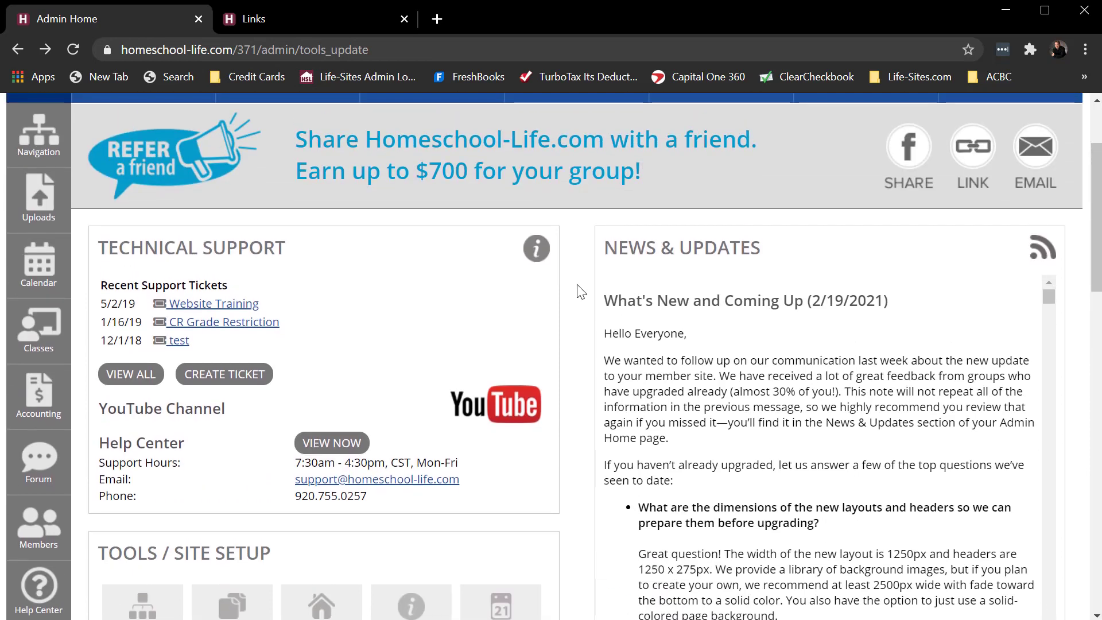
left_click(314, 18)
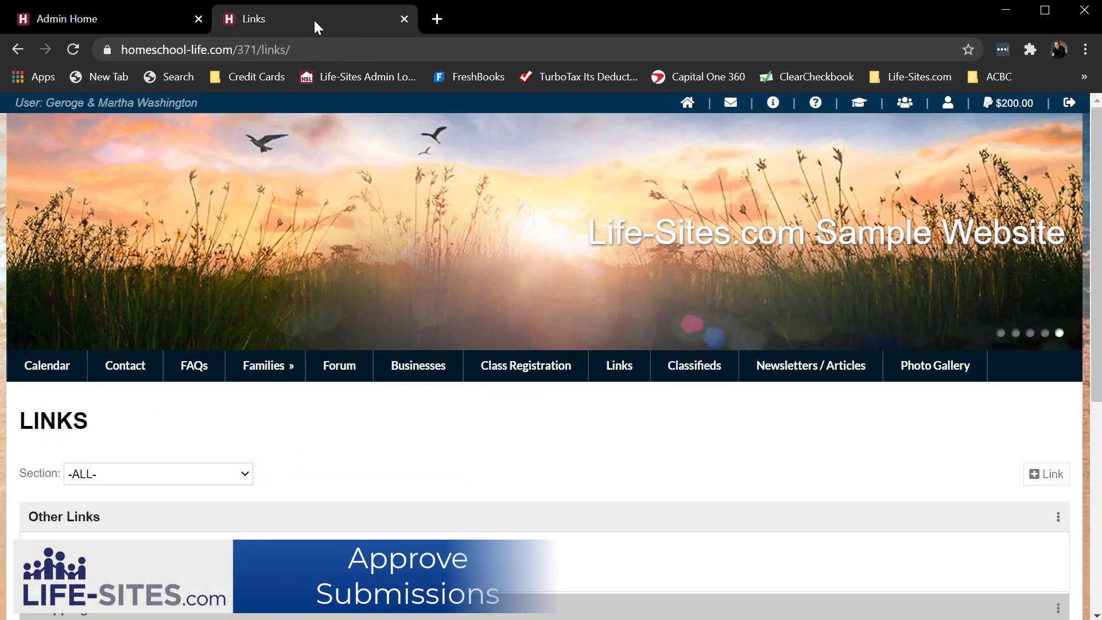
left_click(126, 21)
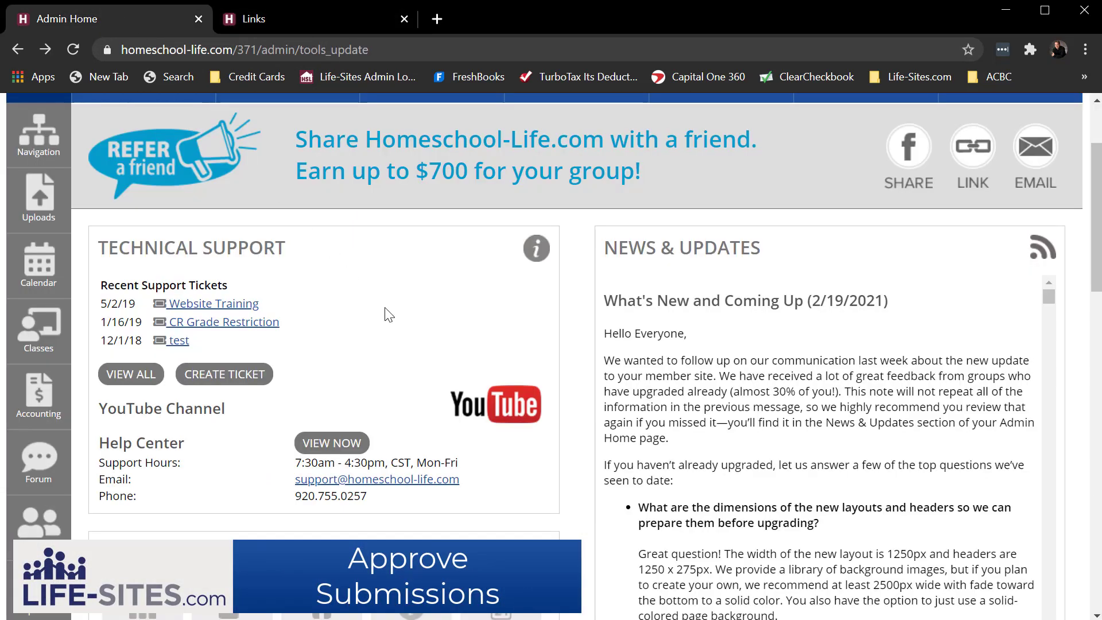